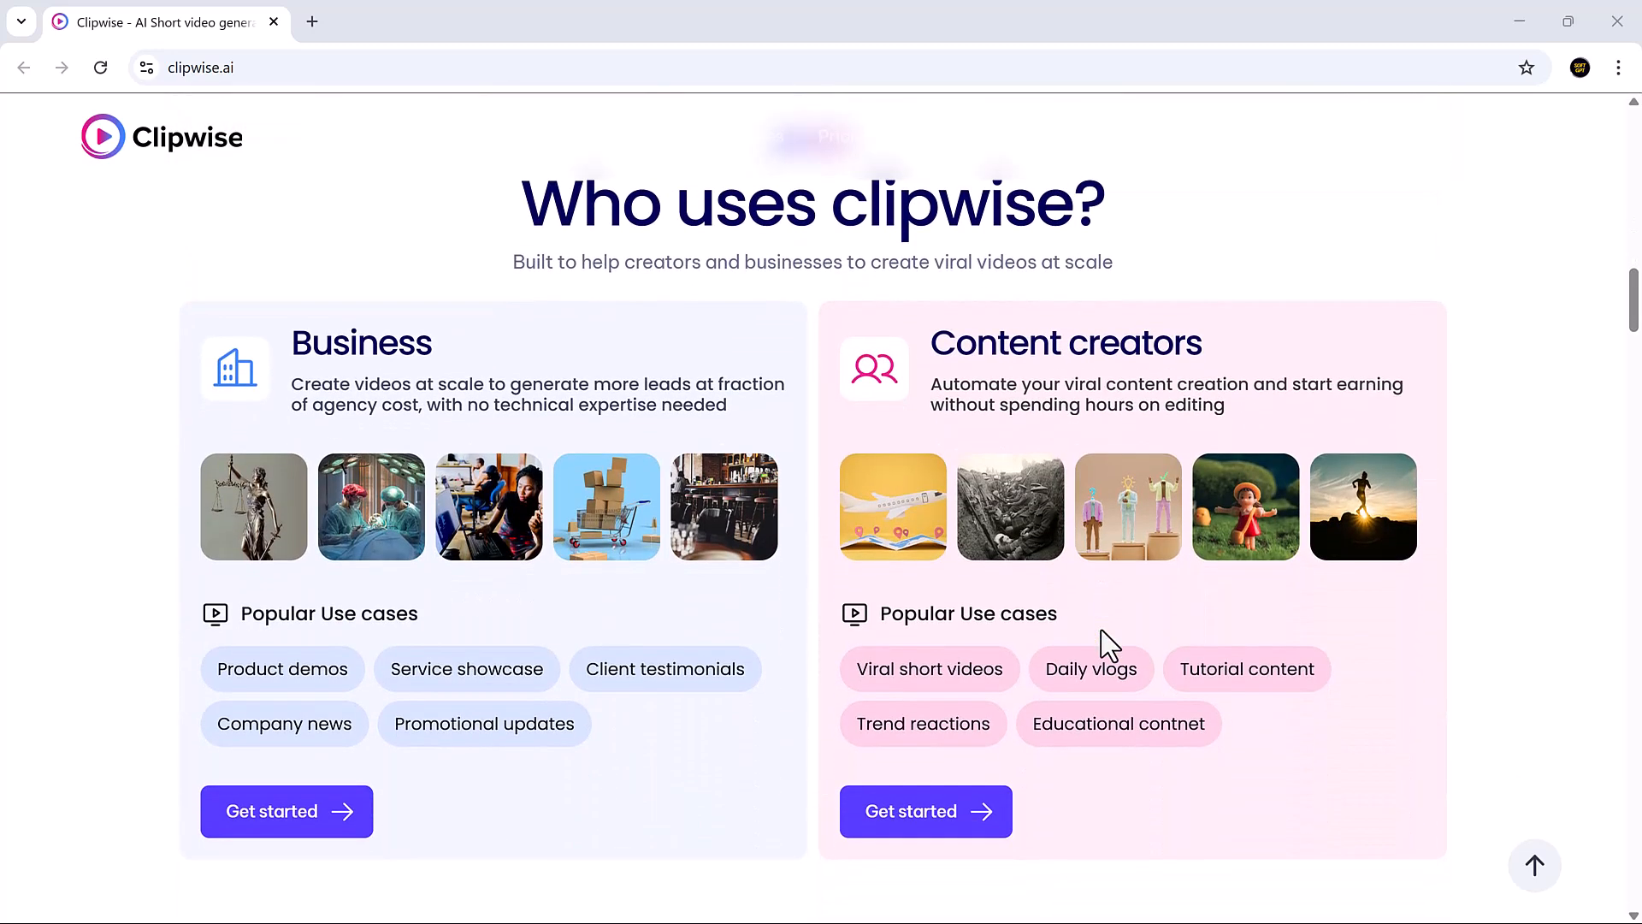
Examine the Clipwise landing page's use cases, creation steps, features, pricing plans and creator testimonials.
scroll(1110, 646, down, 6)
scroll(1109, 646, down, 5)
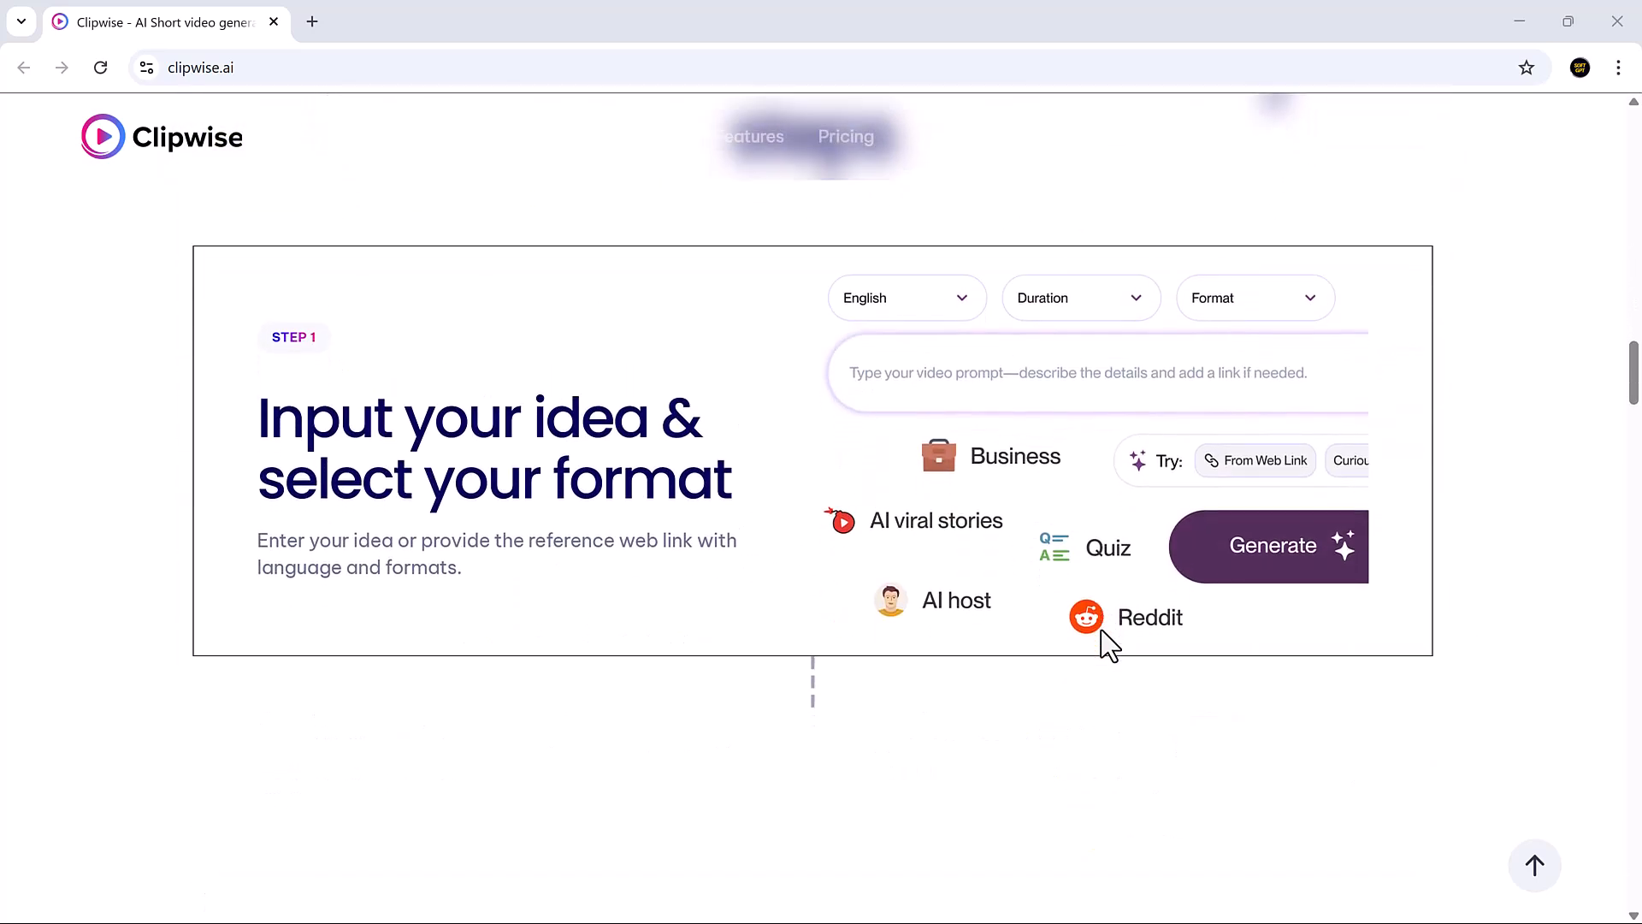
scroll(1103, 633, down, 5)
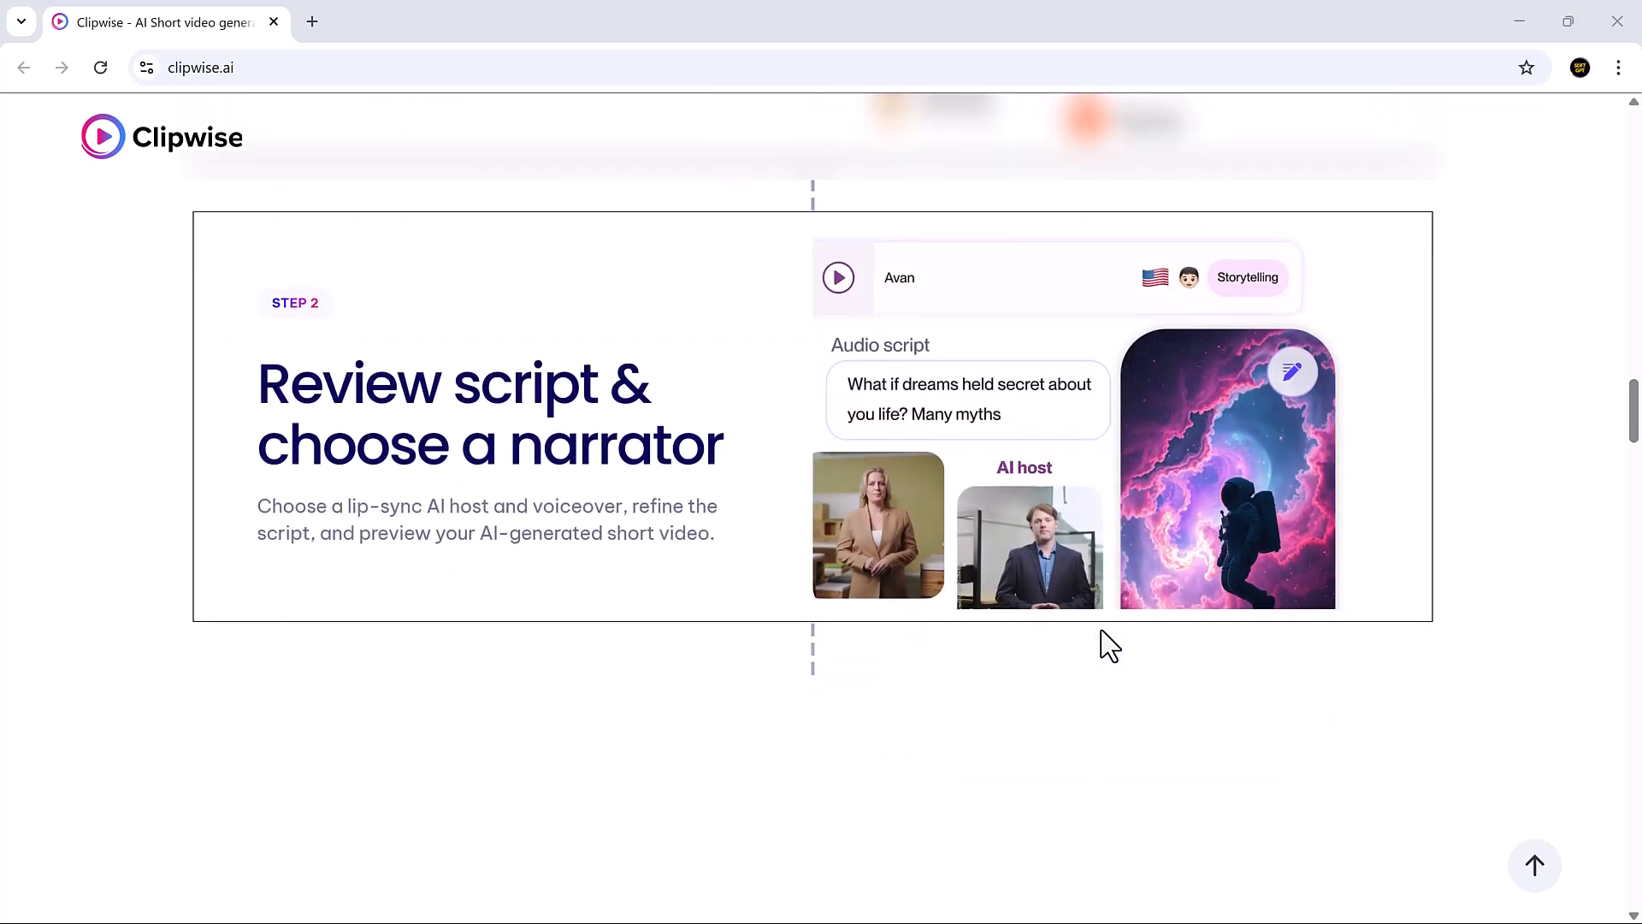
scroll(1109, 645, down, 5)
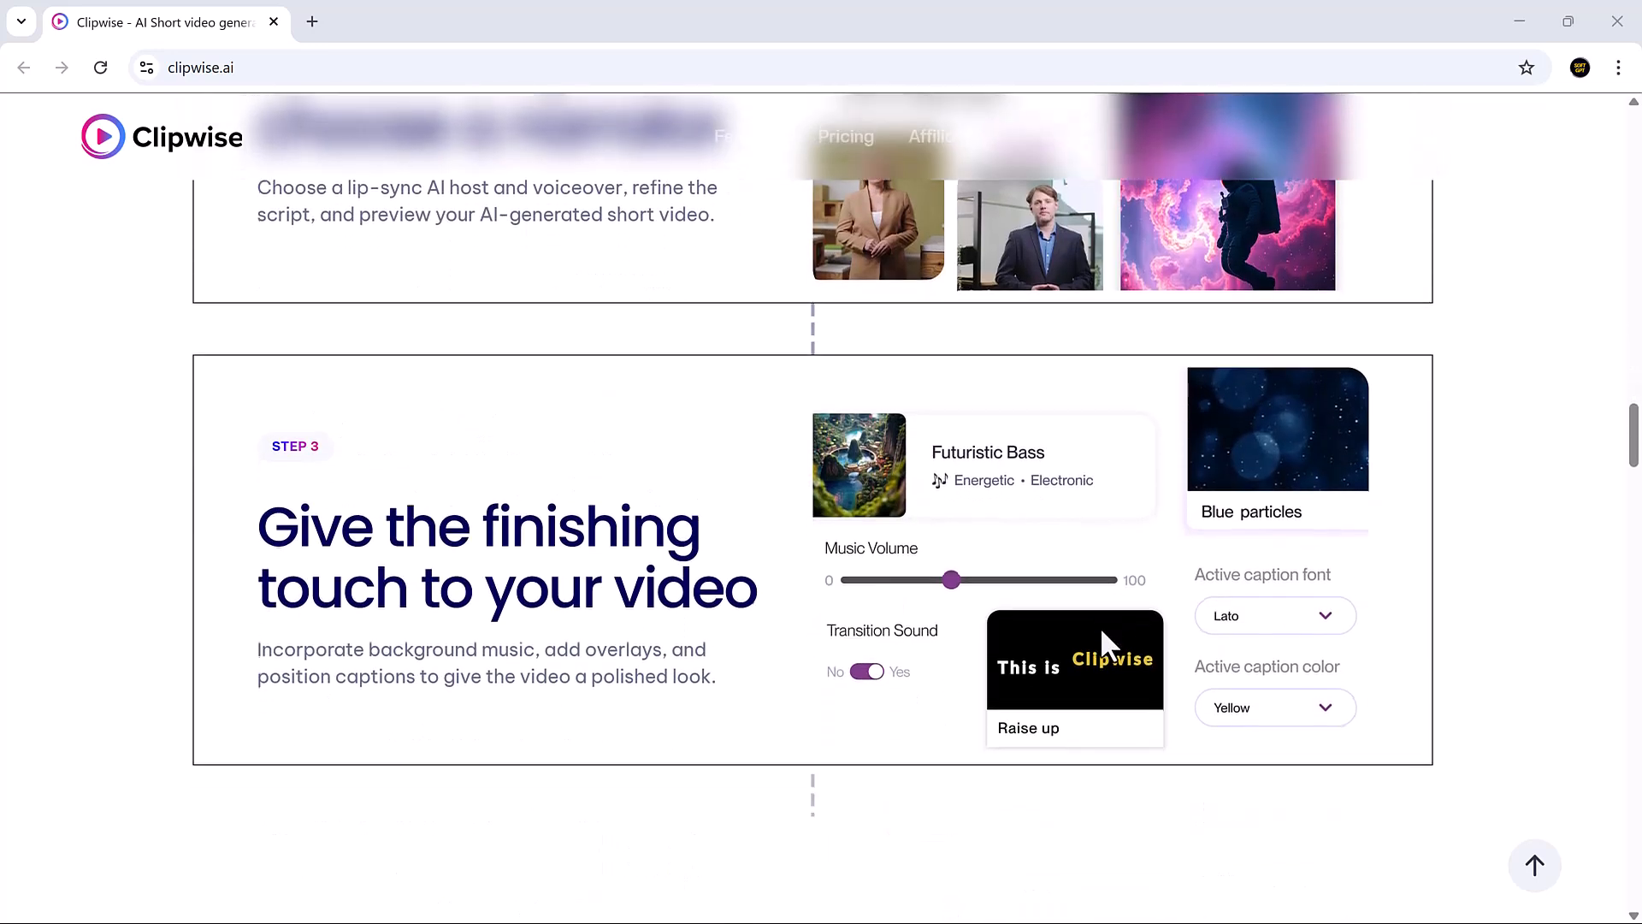
scroll(1109, 646, down, 5)
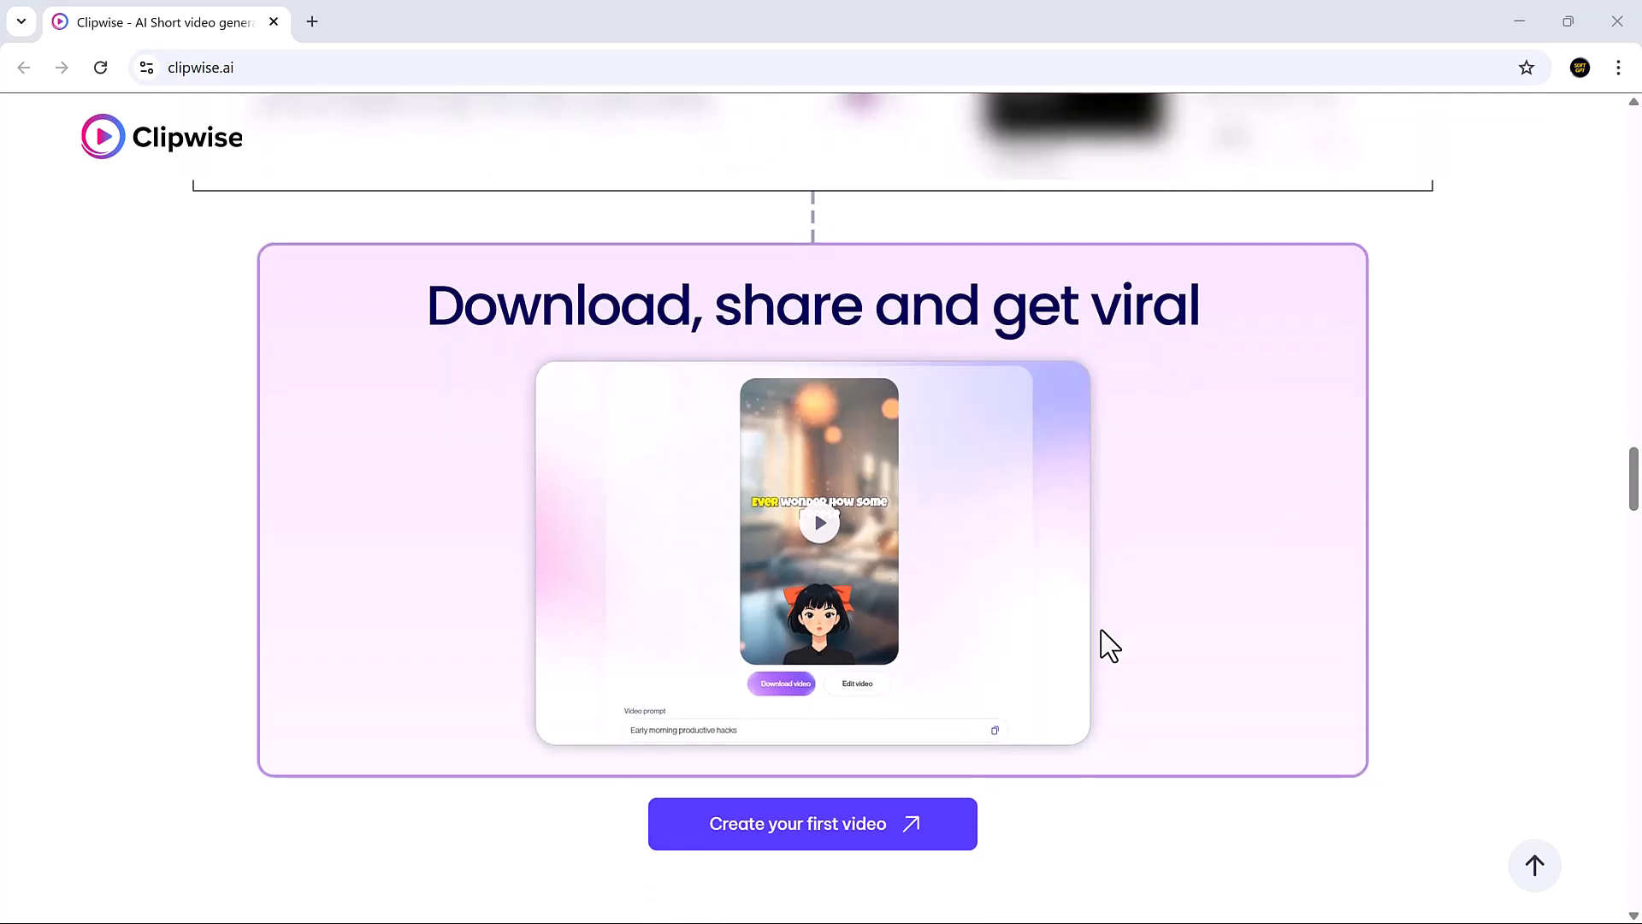
scroll(1110, 645, down, 7)
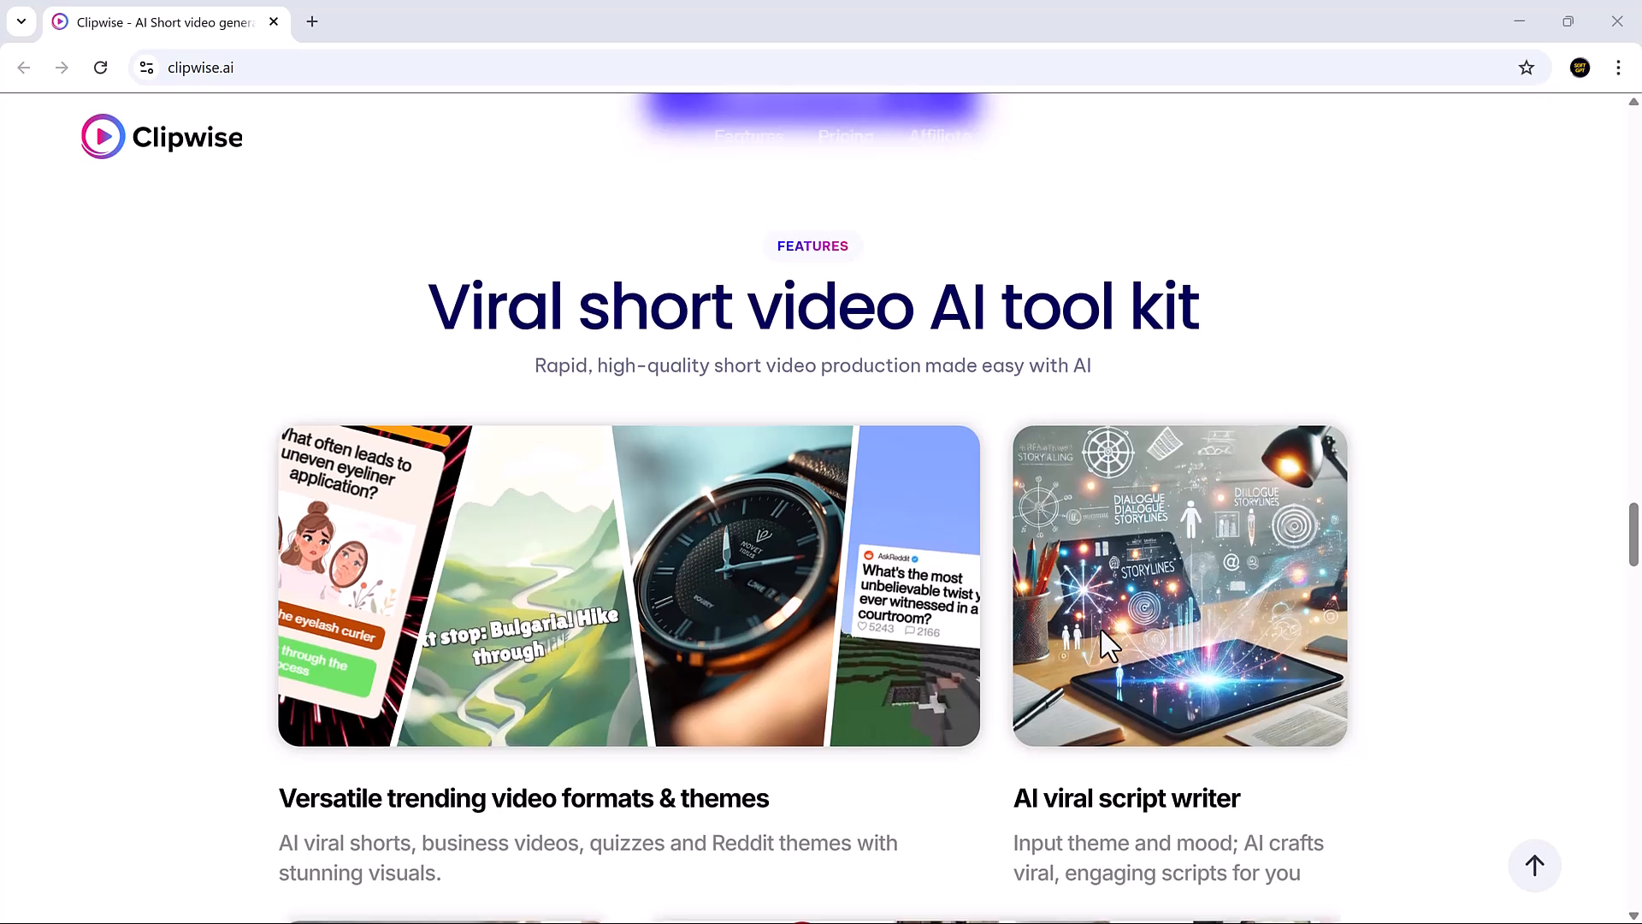
scroll(1100, 628, down, 5)
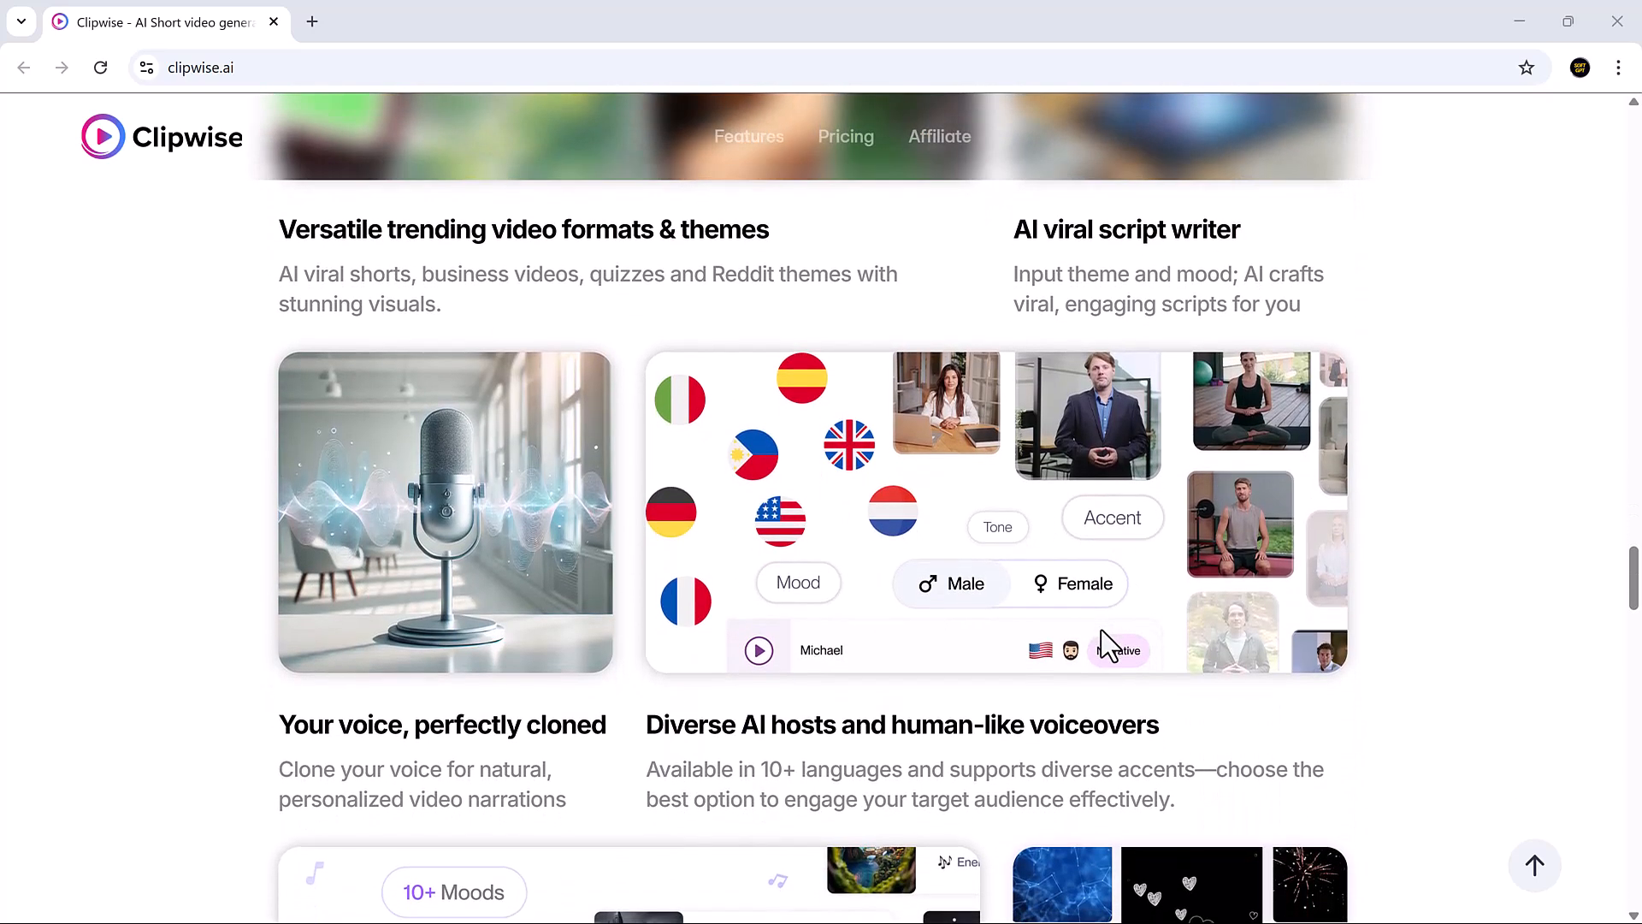
scroll(1101, 631, down, 5)
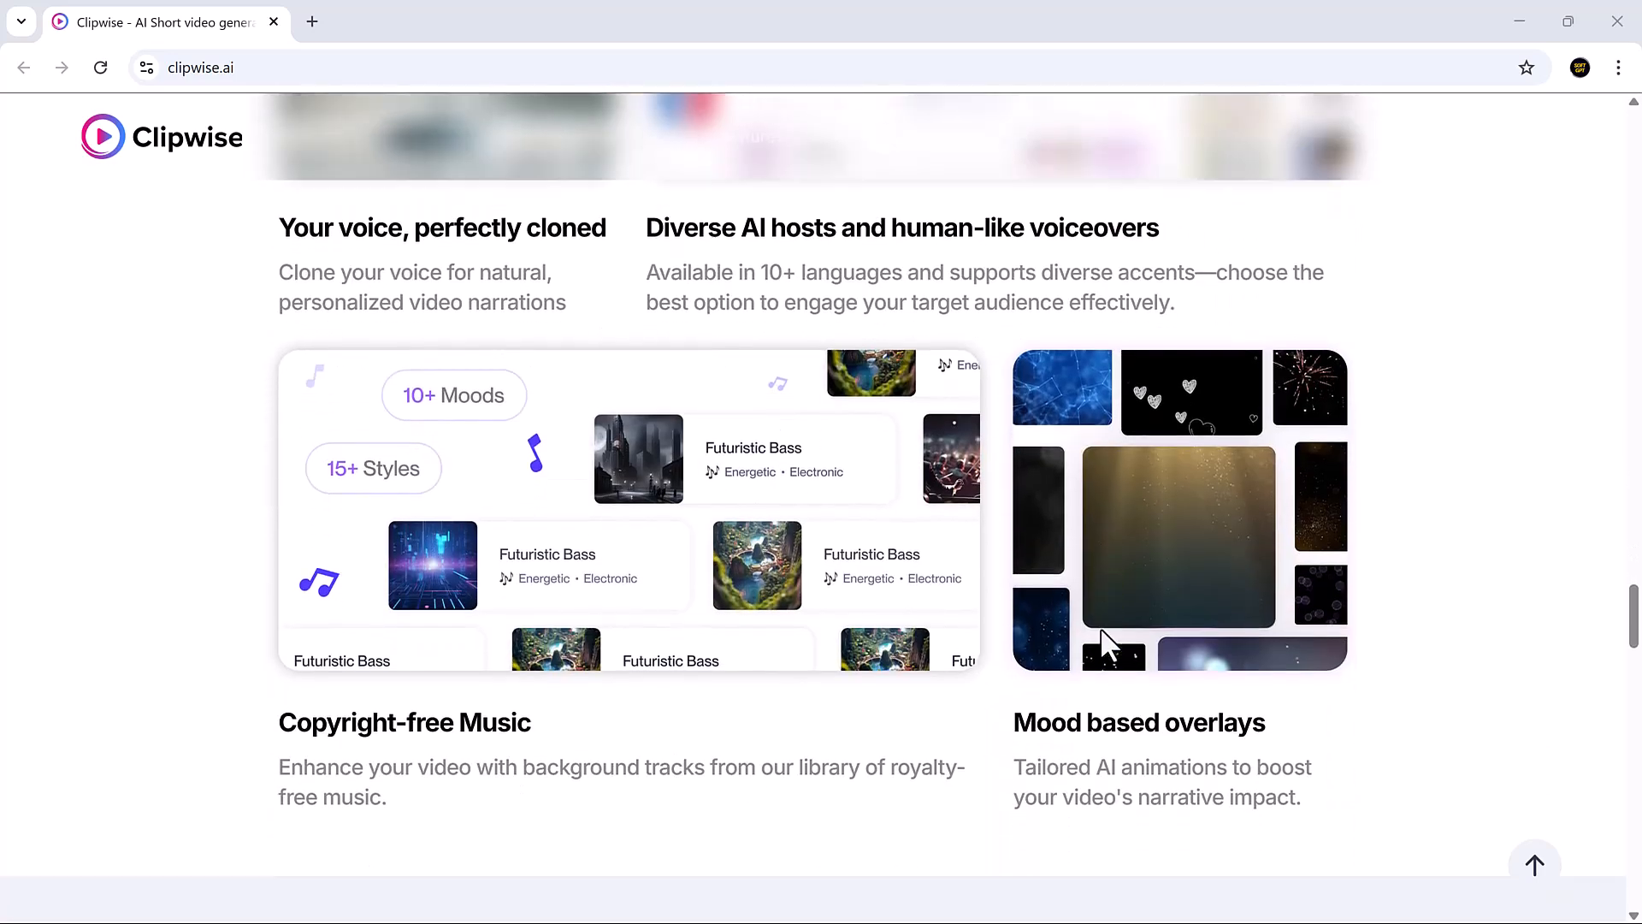
scroll(1101, 631, down, 5)
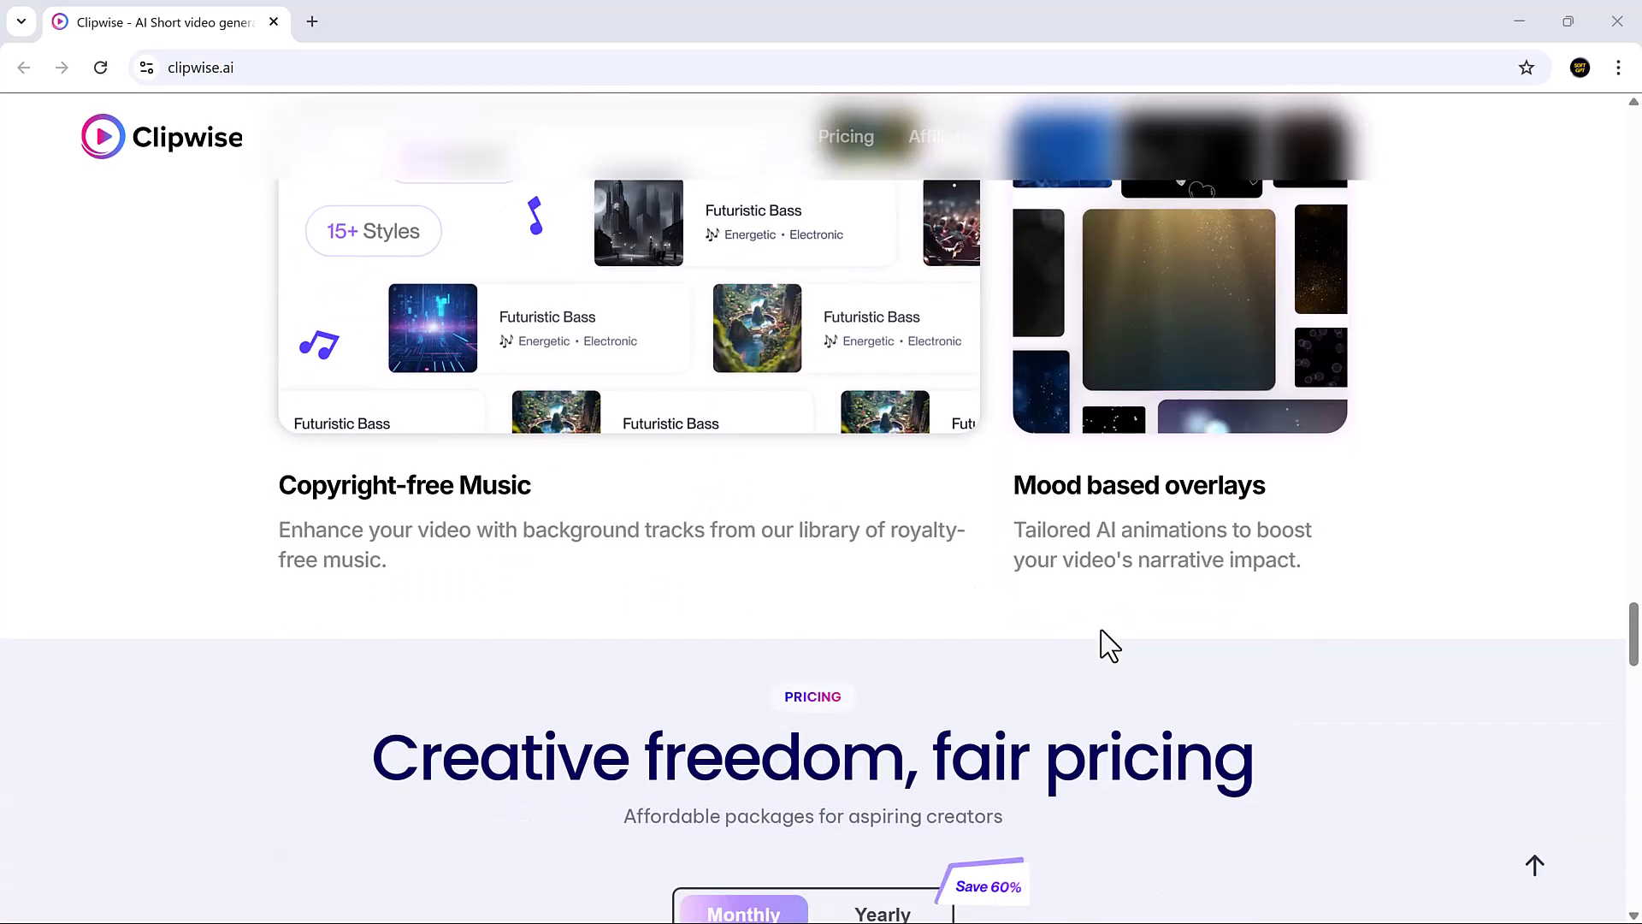
scroll(1110, 646, down, 2)
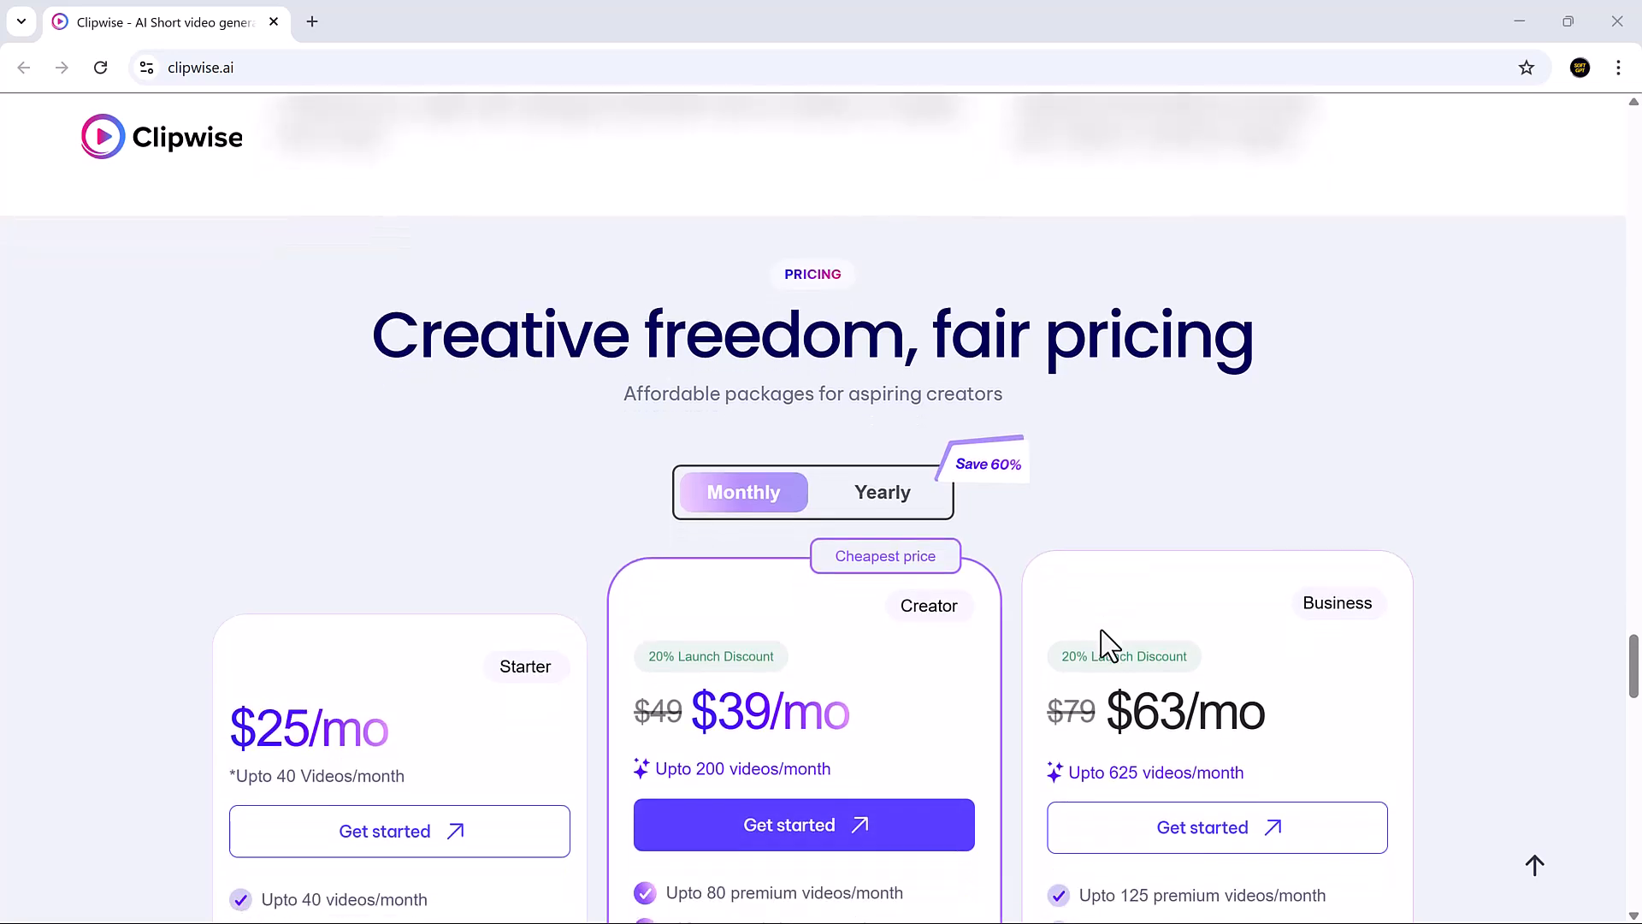
scroll(1102, 631, down, 3)
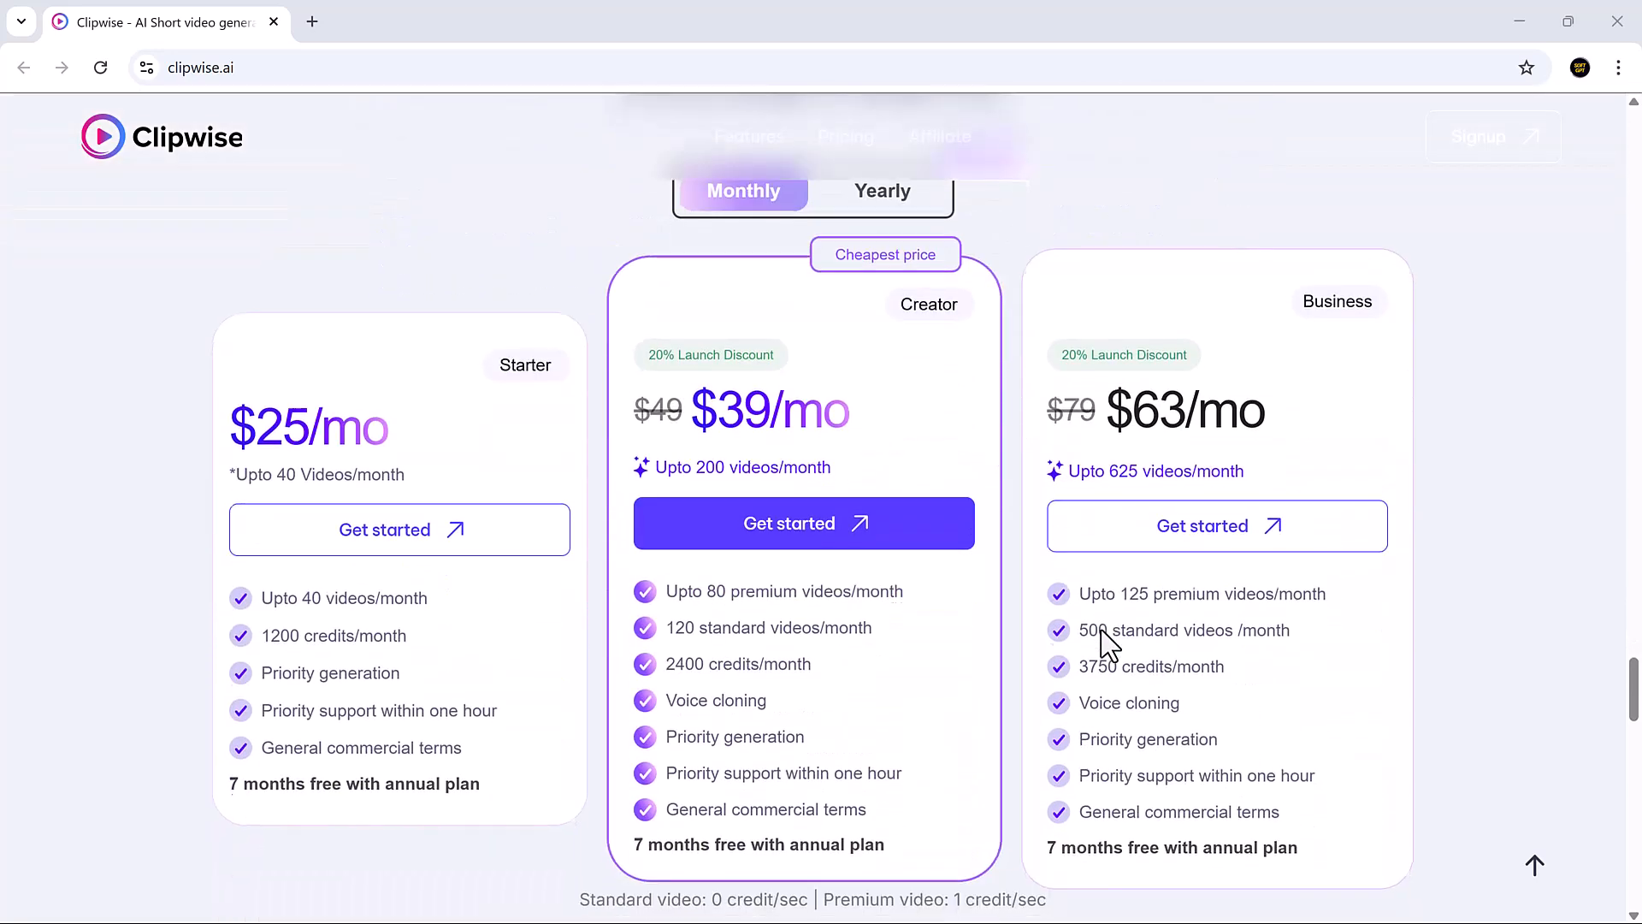
scroll(1109, 646, down, 6)
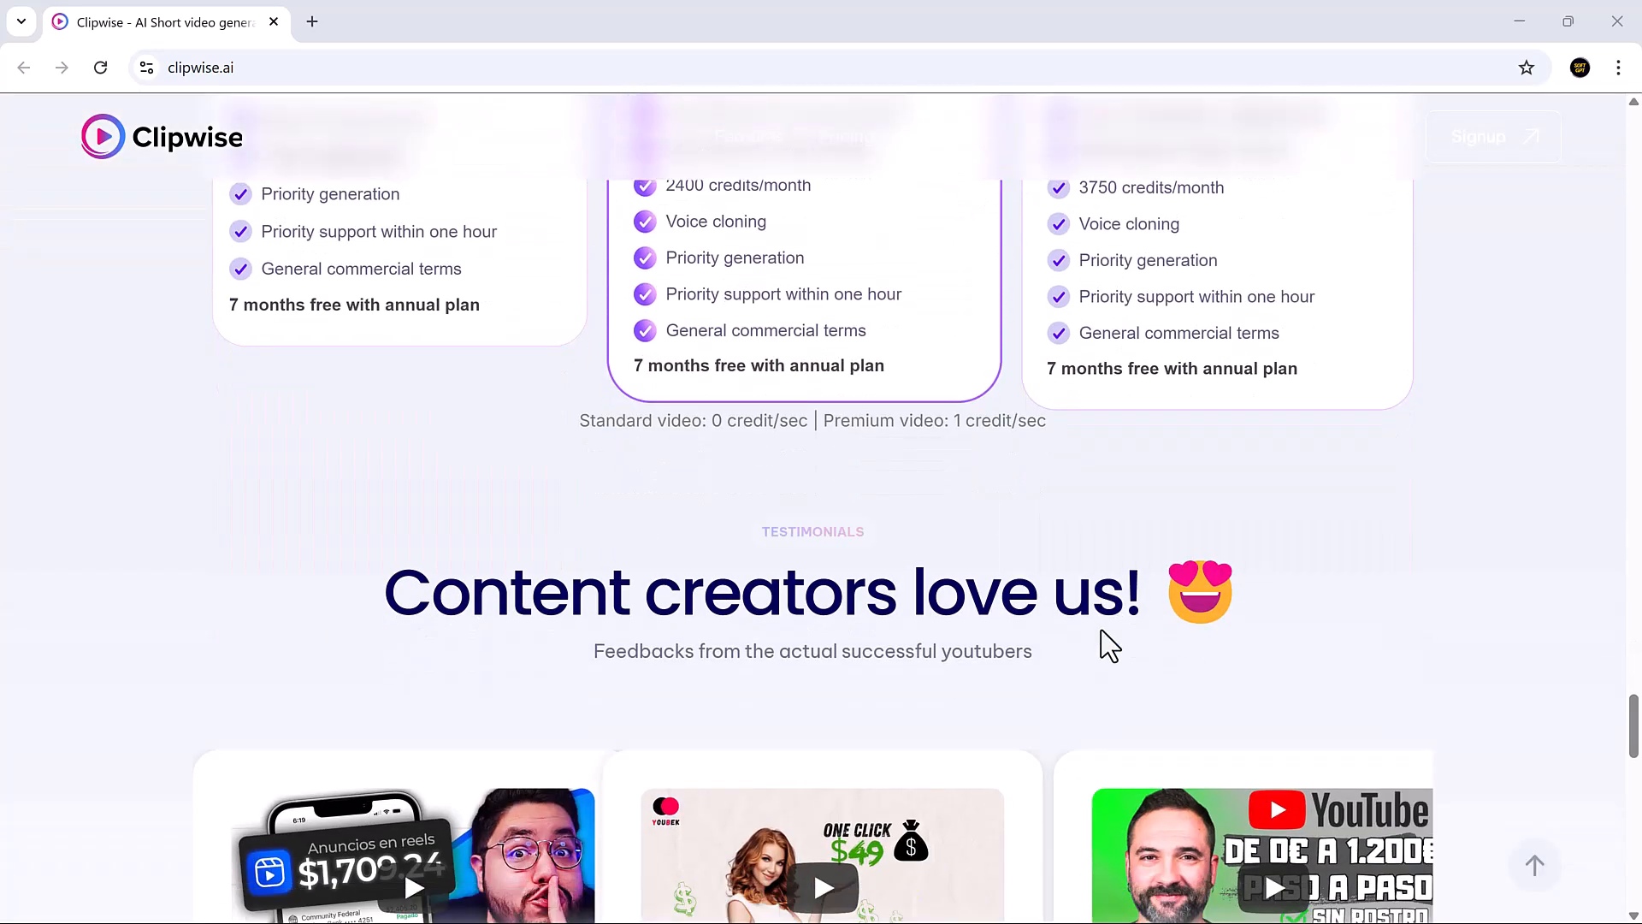
scroll(1110, 646, down, 2)
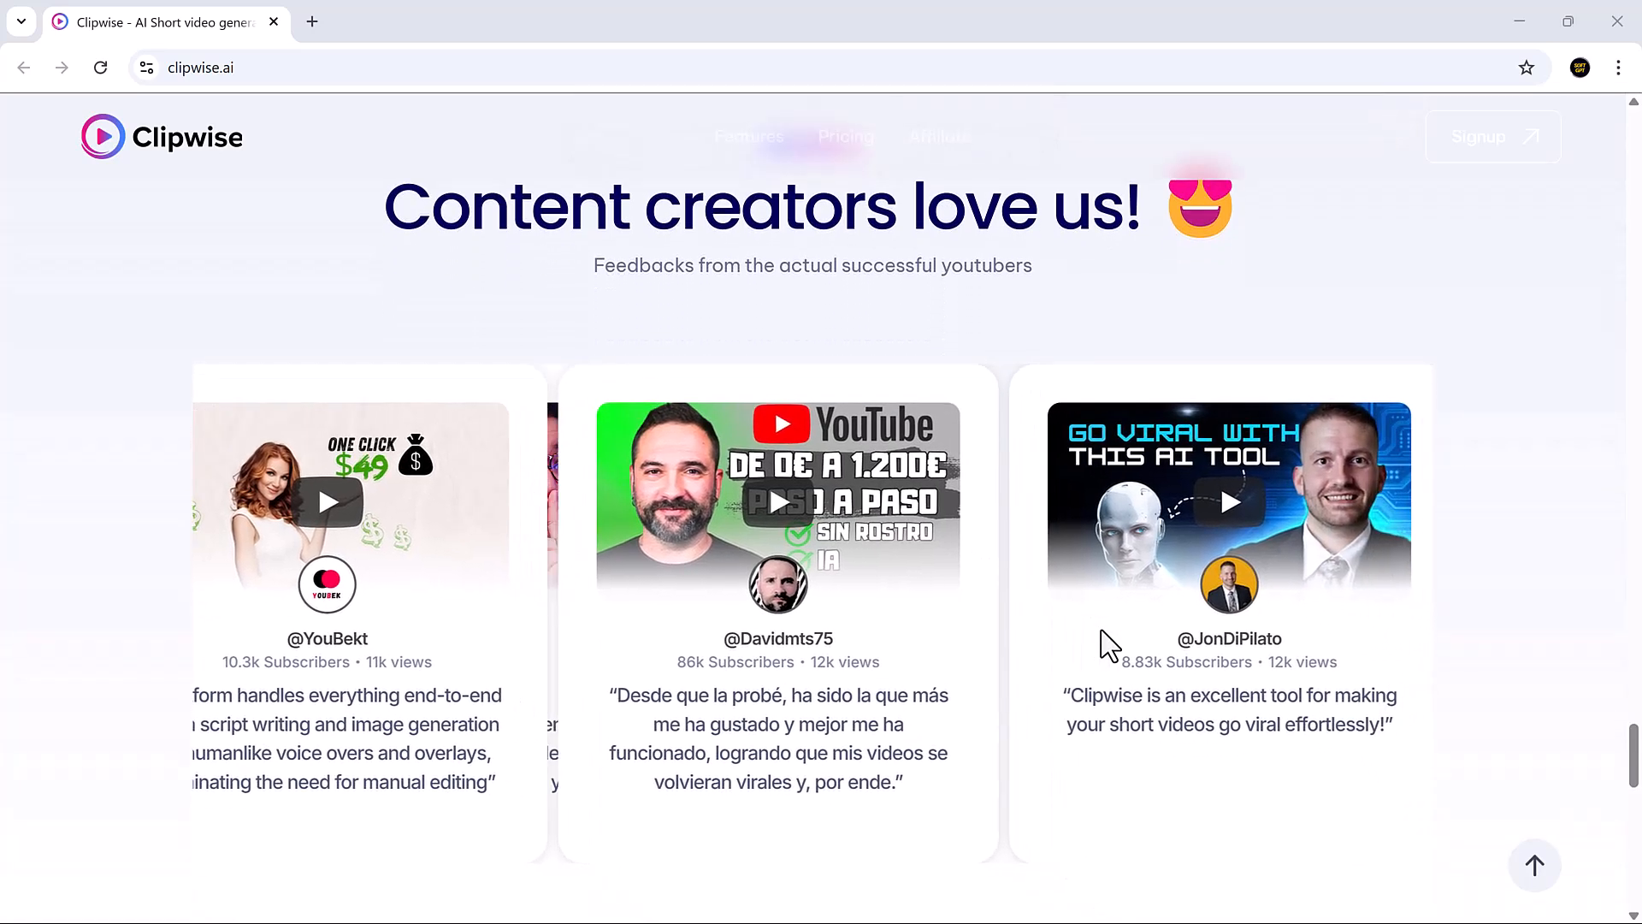
scroll(1107, 645, down, 1)
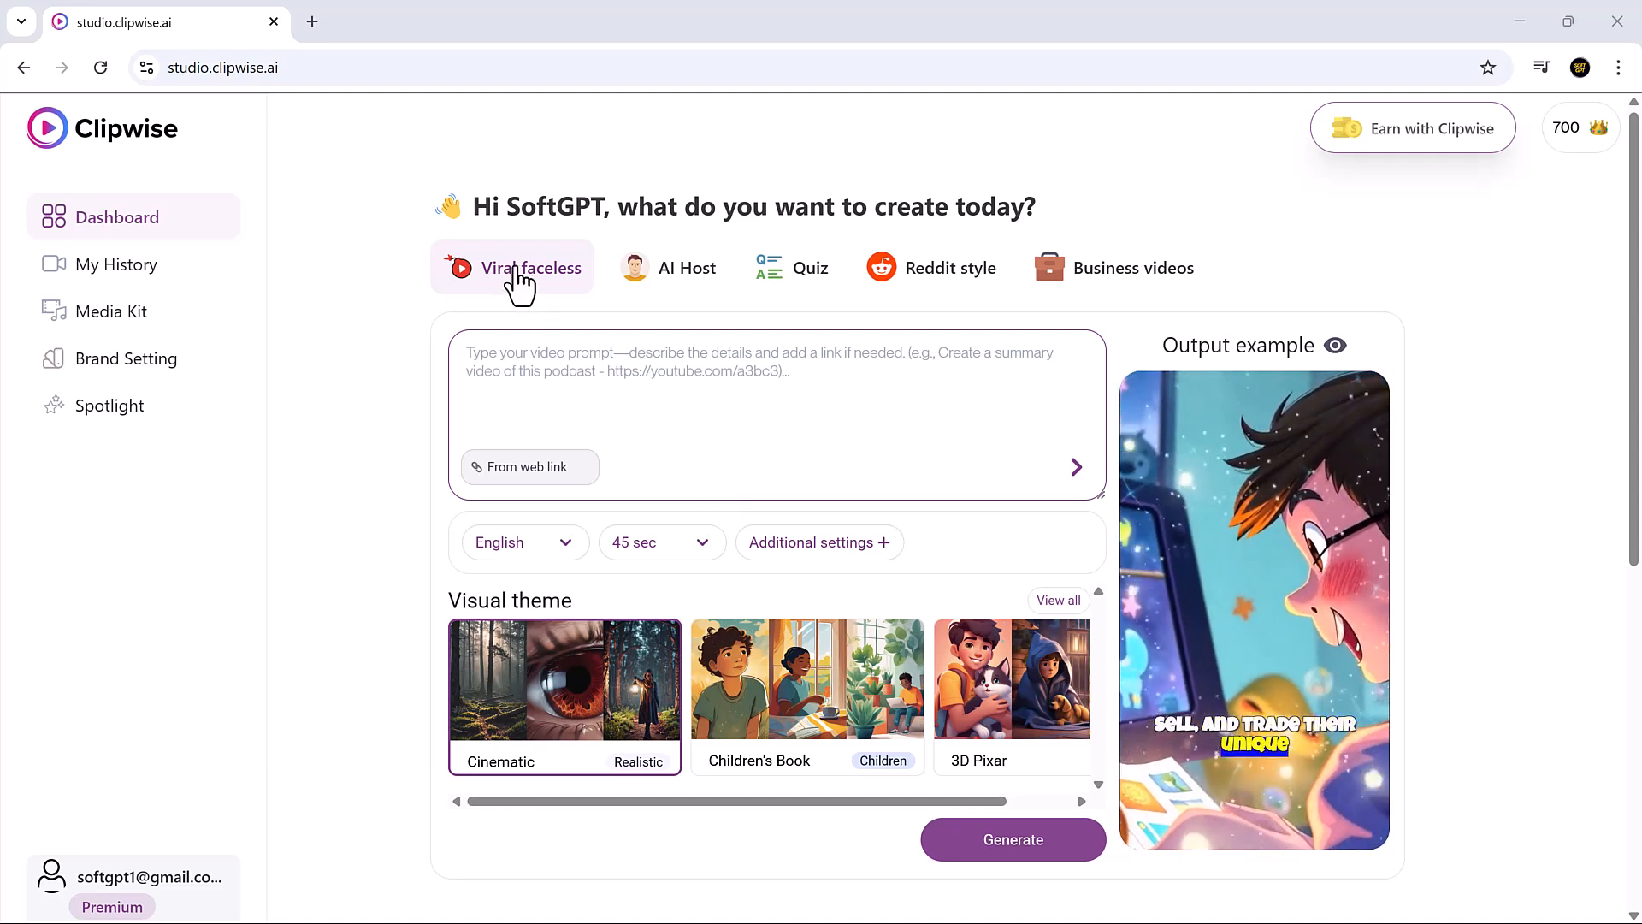
Choose the Viral faceless format and enter the space-facts prompt beginning "Space is full of mysteries! Did you know that a day on Venus is longer".
click(691, 292)
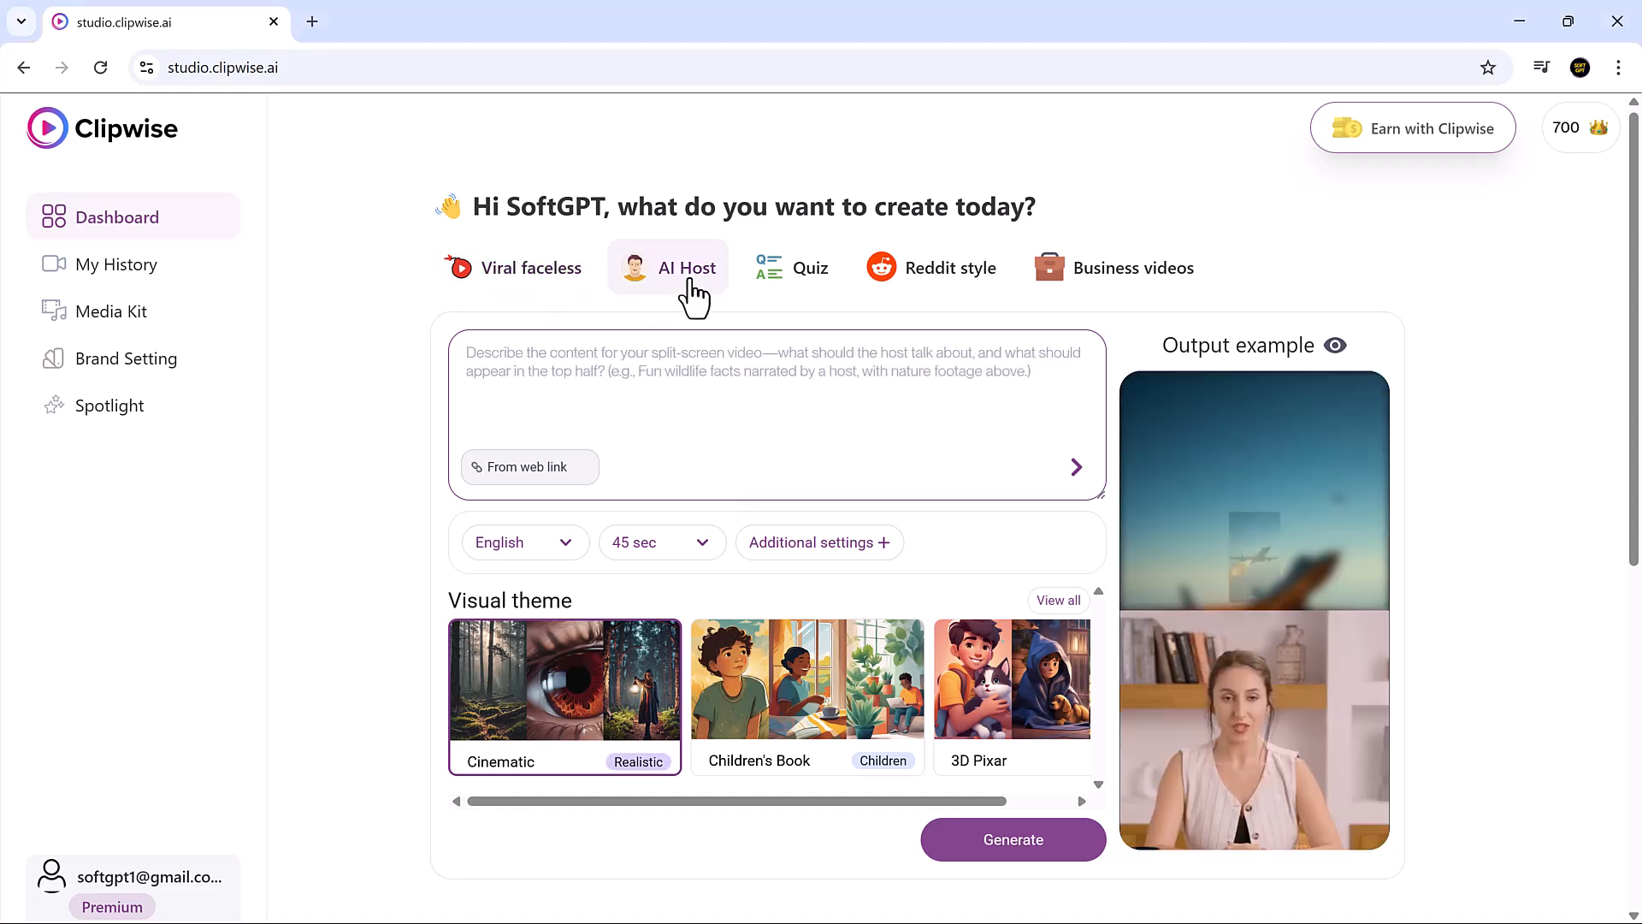
click(812, 291)
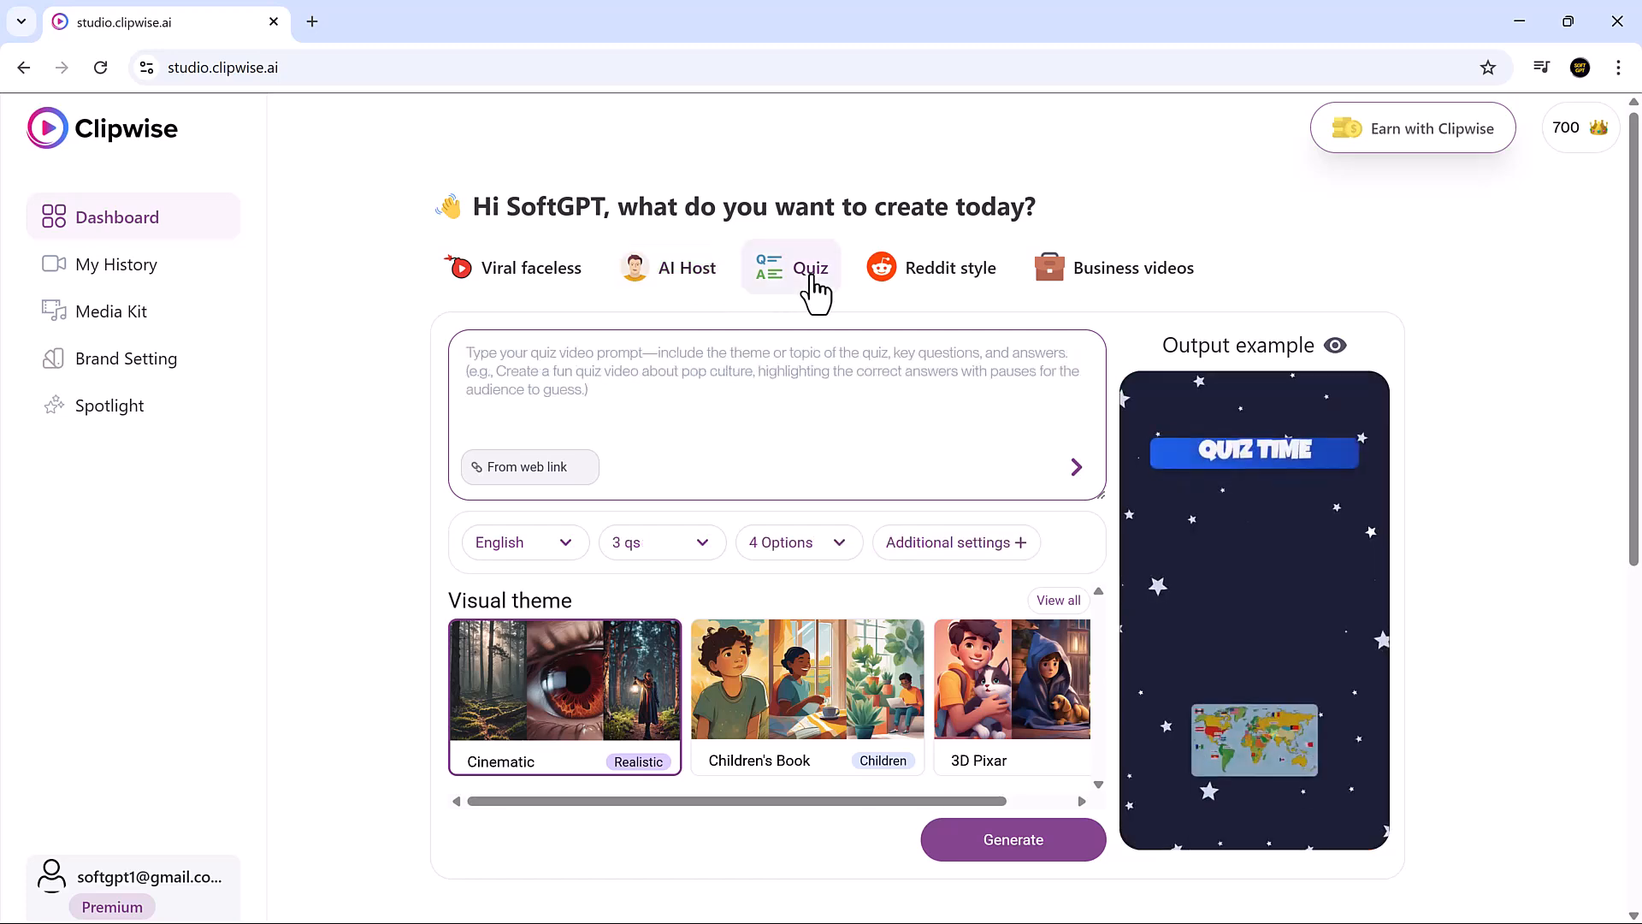
click(522, 270)
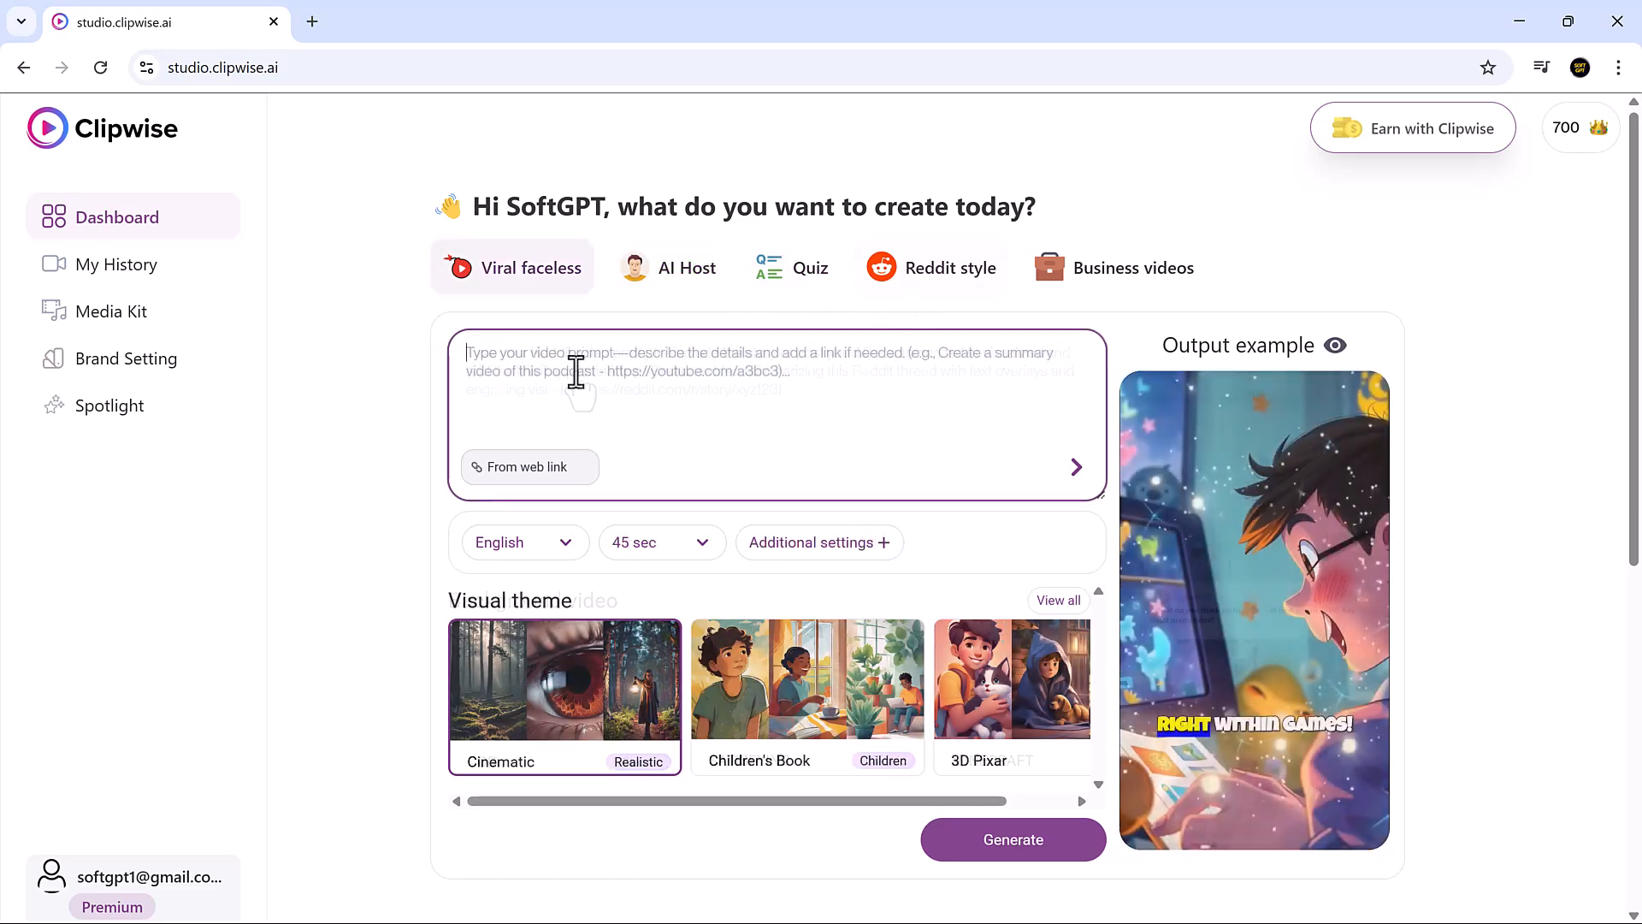
text(Space is full of mysteries! Did you know that a day on Venus is longer than a year on Venus? Or that there's a giant cloud of alcohol floating in space? Get ready for some mind-blowing space facts that will change the way you see the universe! Watch till the end for the most unbelievable one!)
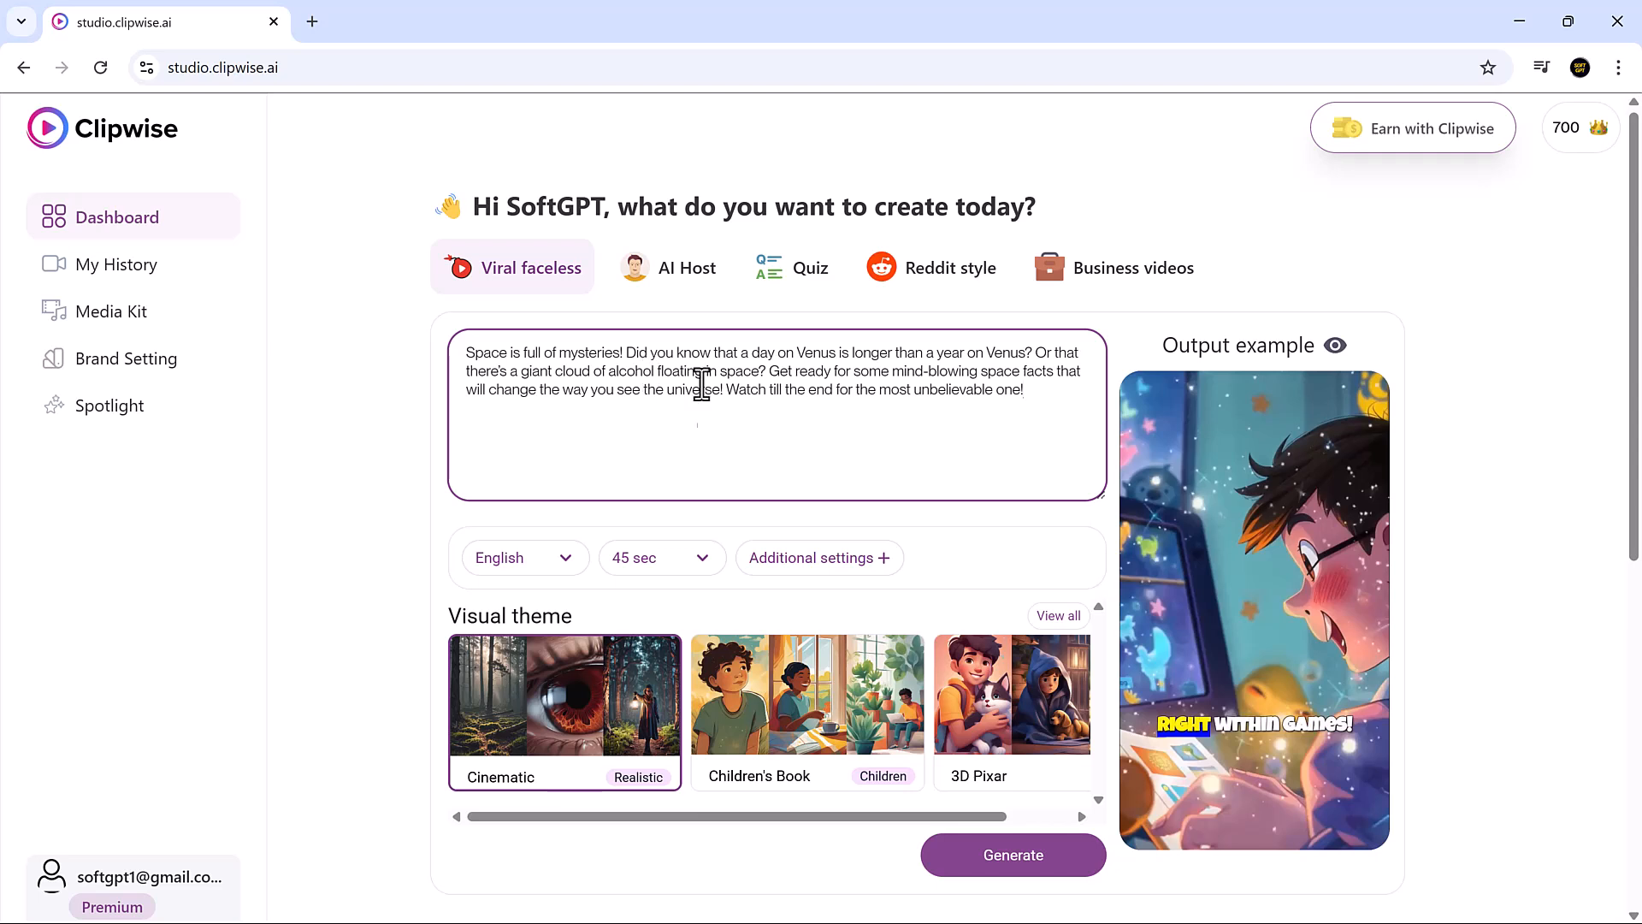
Check the available languages and video durations, and reveal the additional tone, style and audience settings.
scroll(701, 453, down, 2)
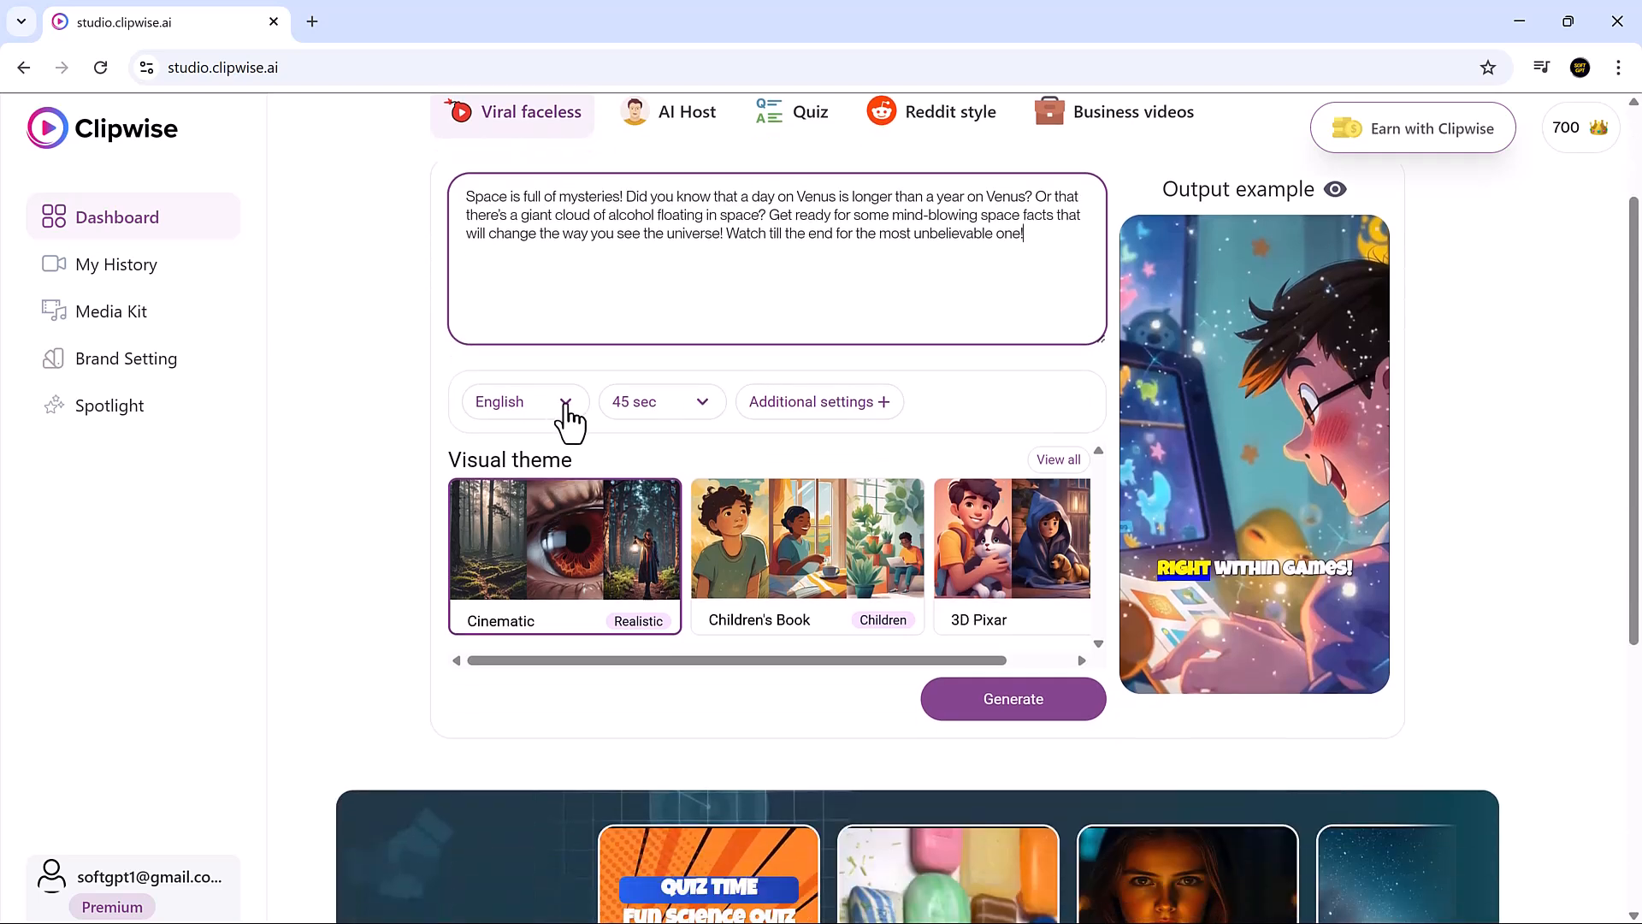
click(566, 408)
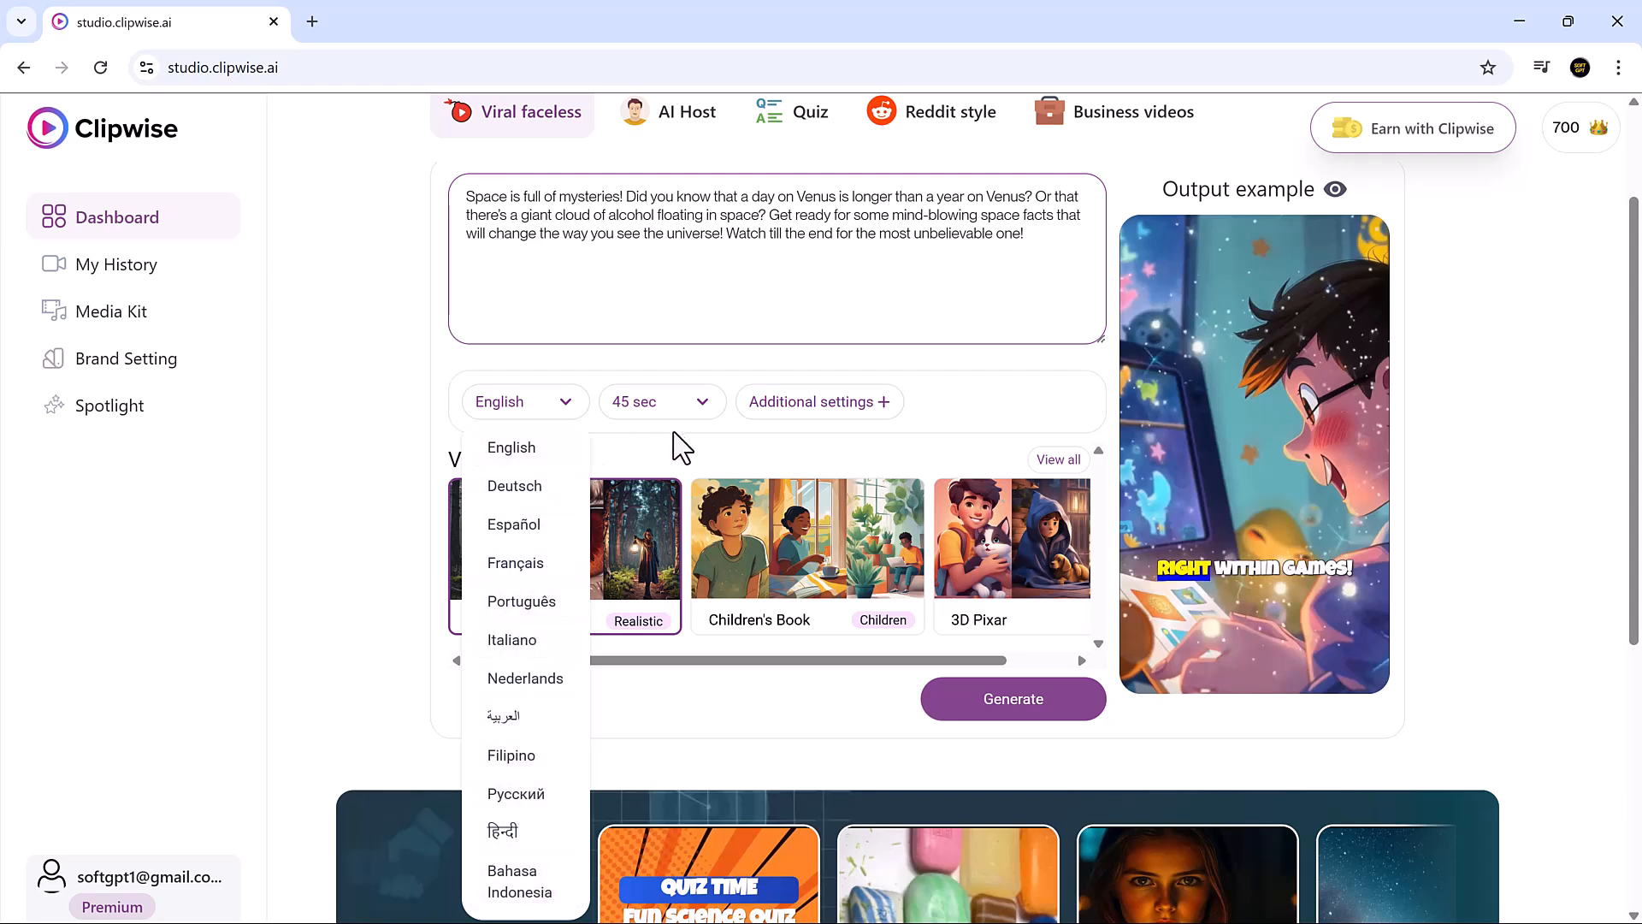
click(709, 408)
click(711, 411)
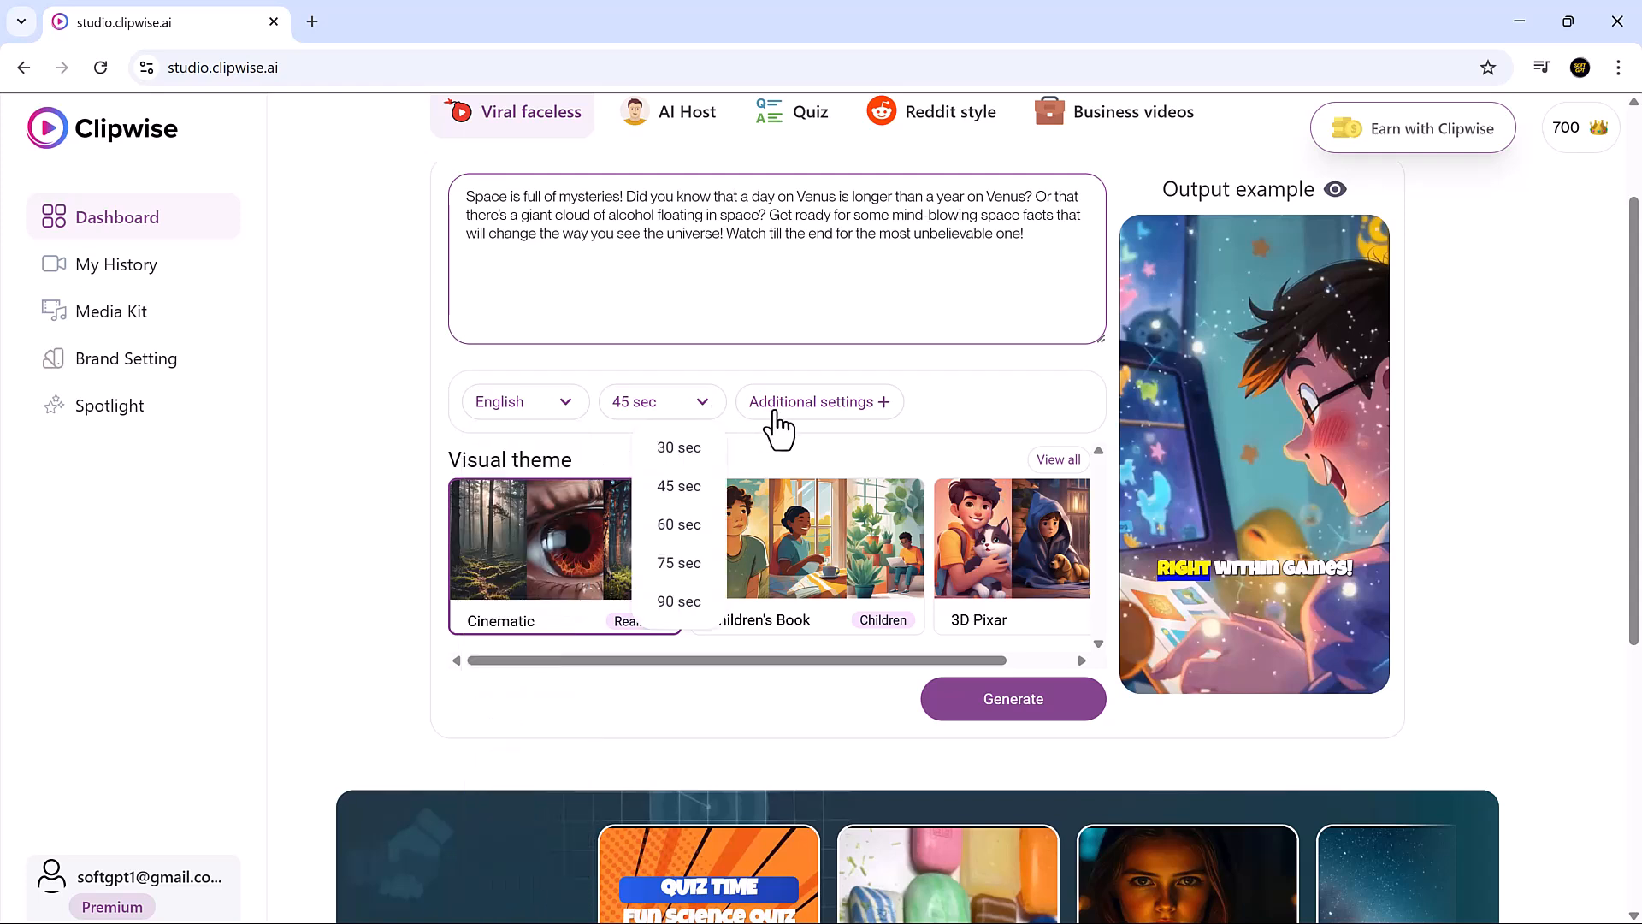
click(887, 409)
click(973, 412)
click(972, 411)
click(569, 469)
click(569, 469)
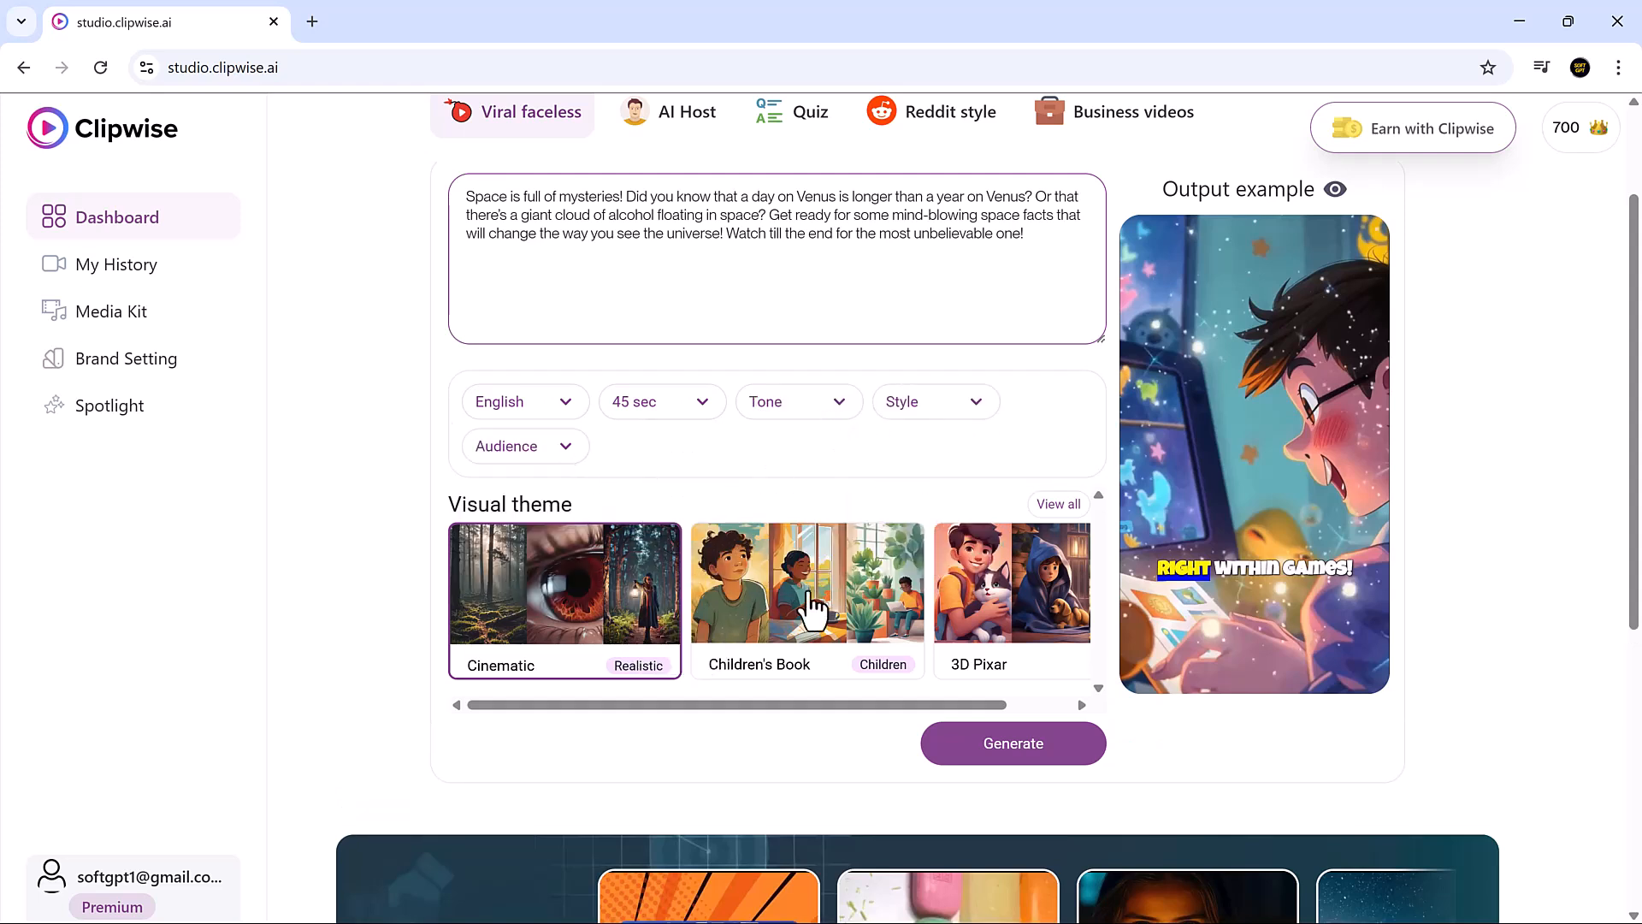
Browse the full visual theme gallery, and generate the video from the prompt with the Cinematic theme.
click(1058, 503)
scroll(1063, 404, down, 4)
scroll(1067, 410, up, 2)
scroll(1065, 409, up, 2)
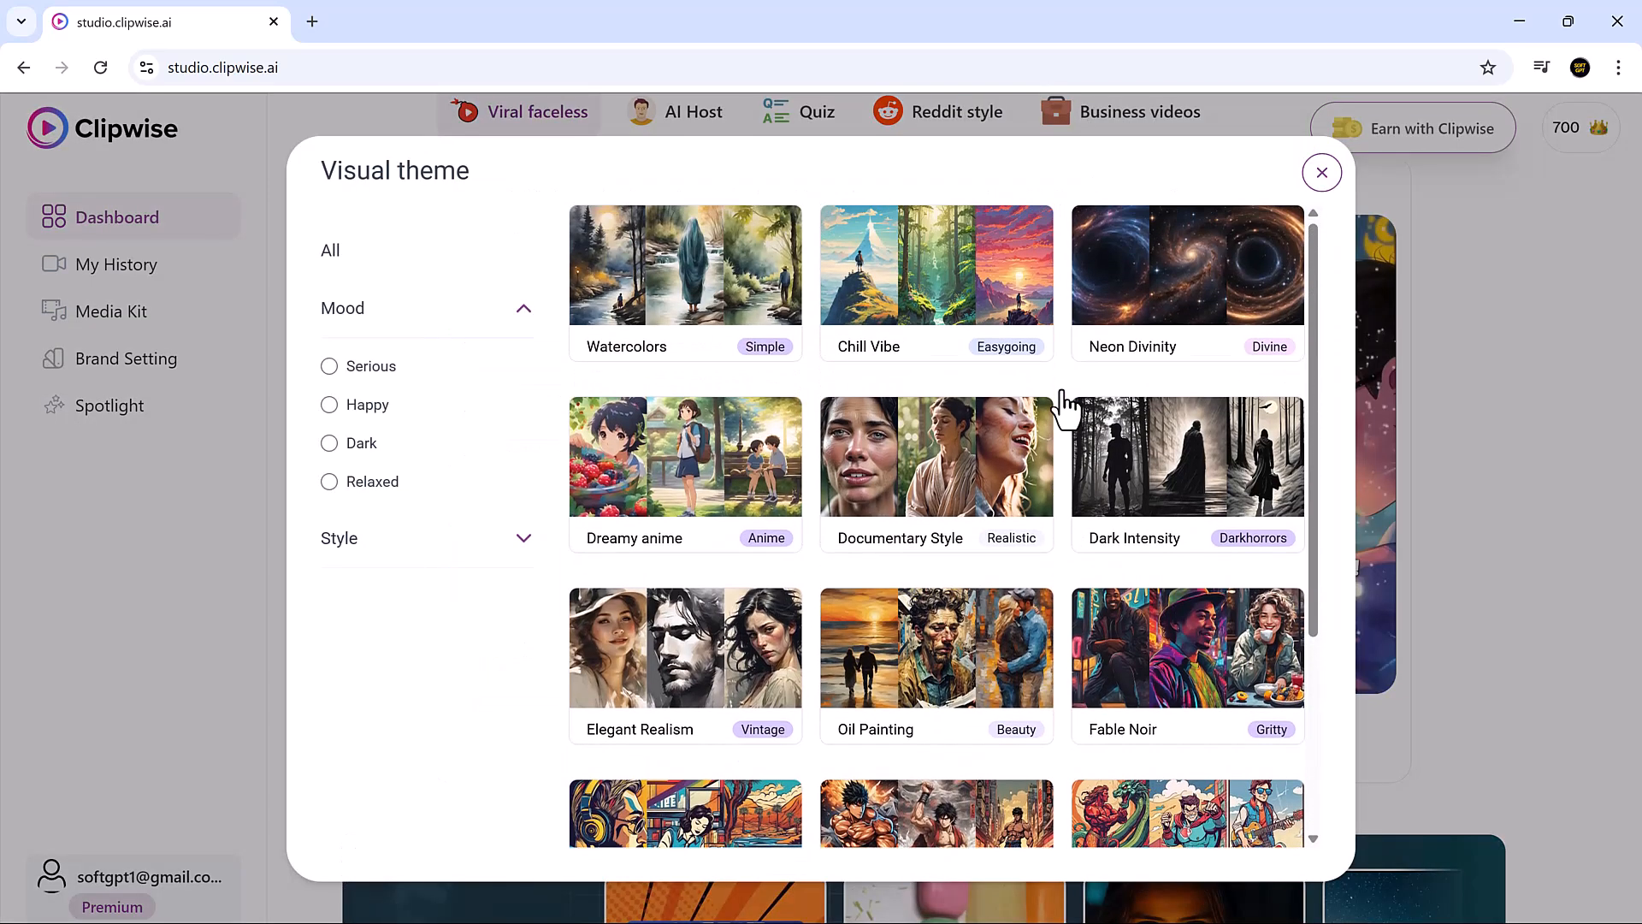
click(1321, 173)
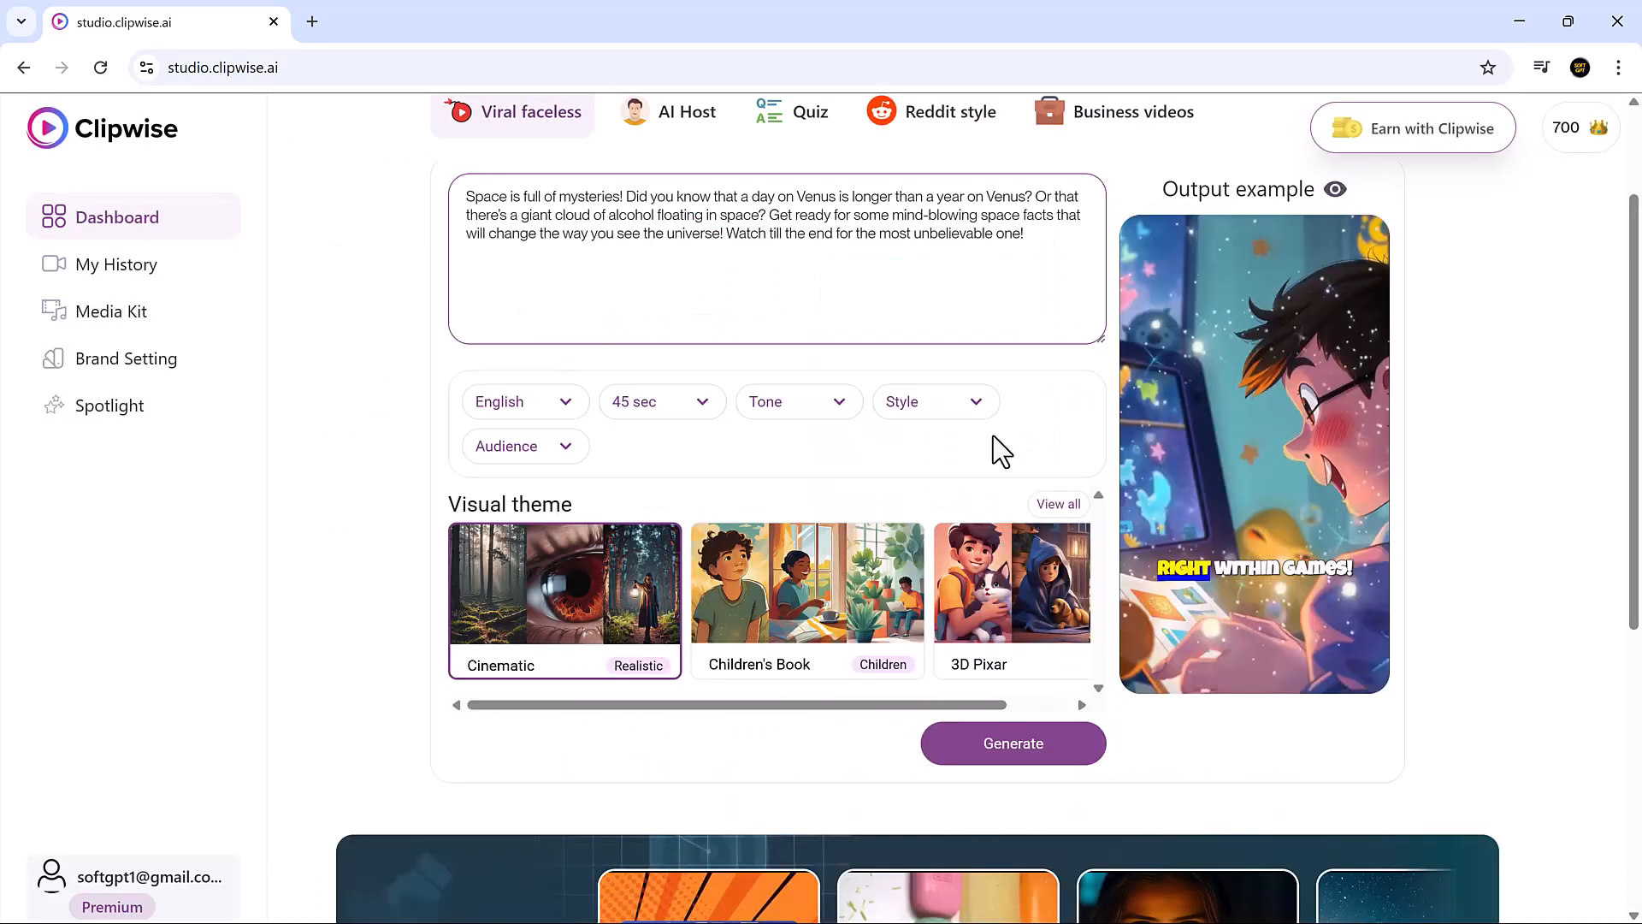
click(1030, 723)
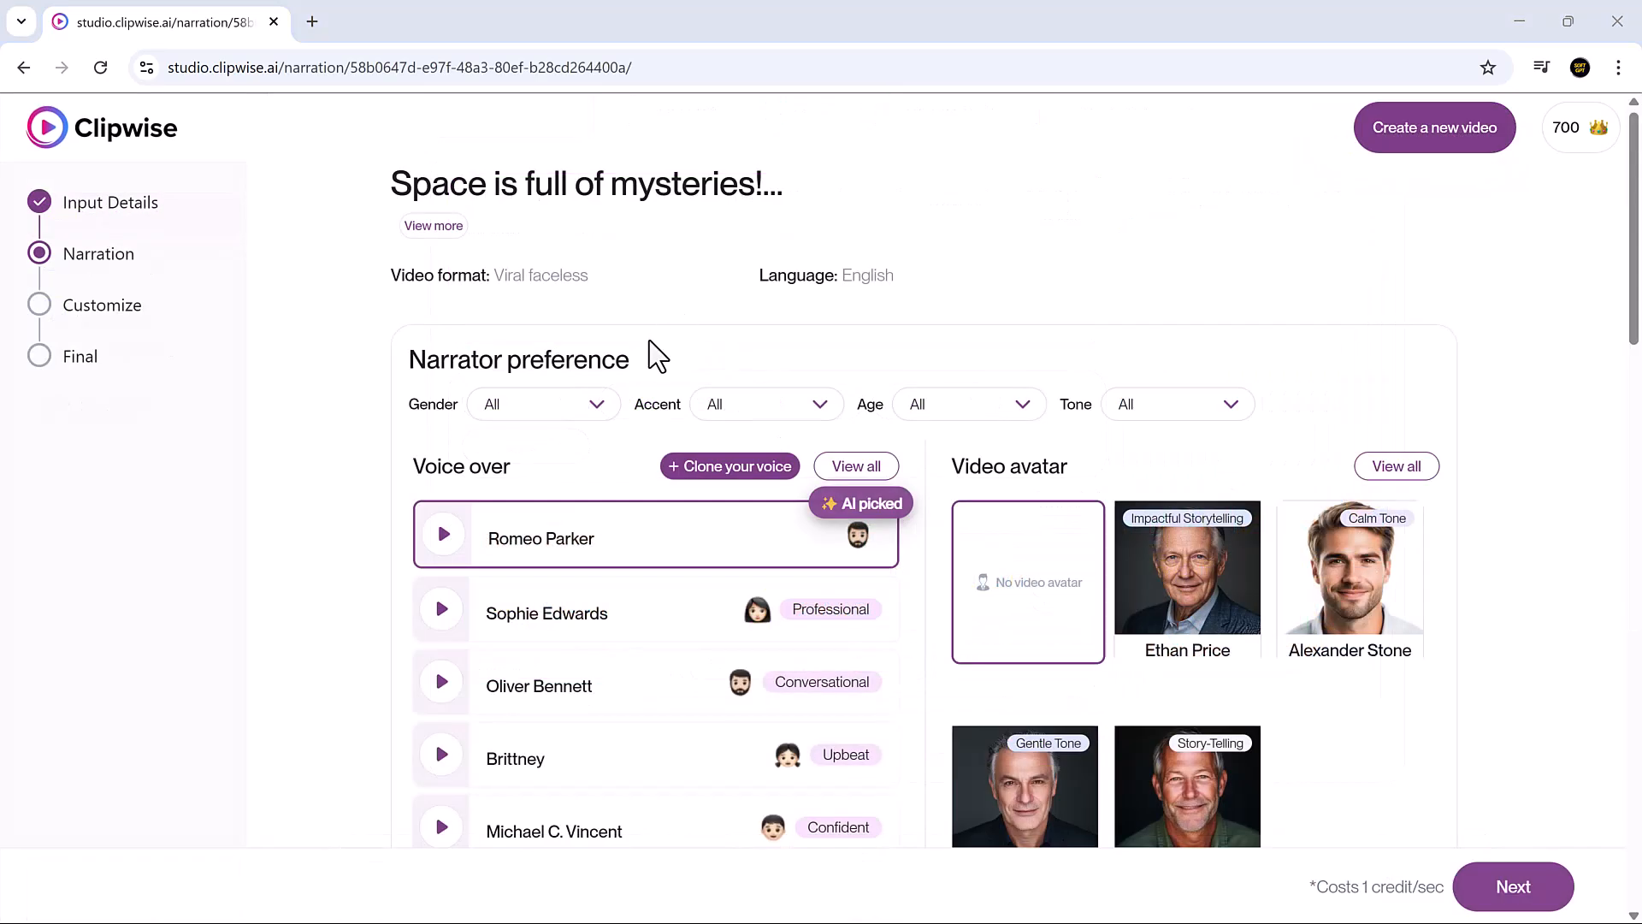
Filter the narrators by Female gender and check the available accent, age and tone options.
click(597, 408)
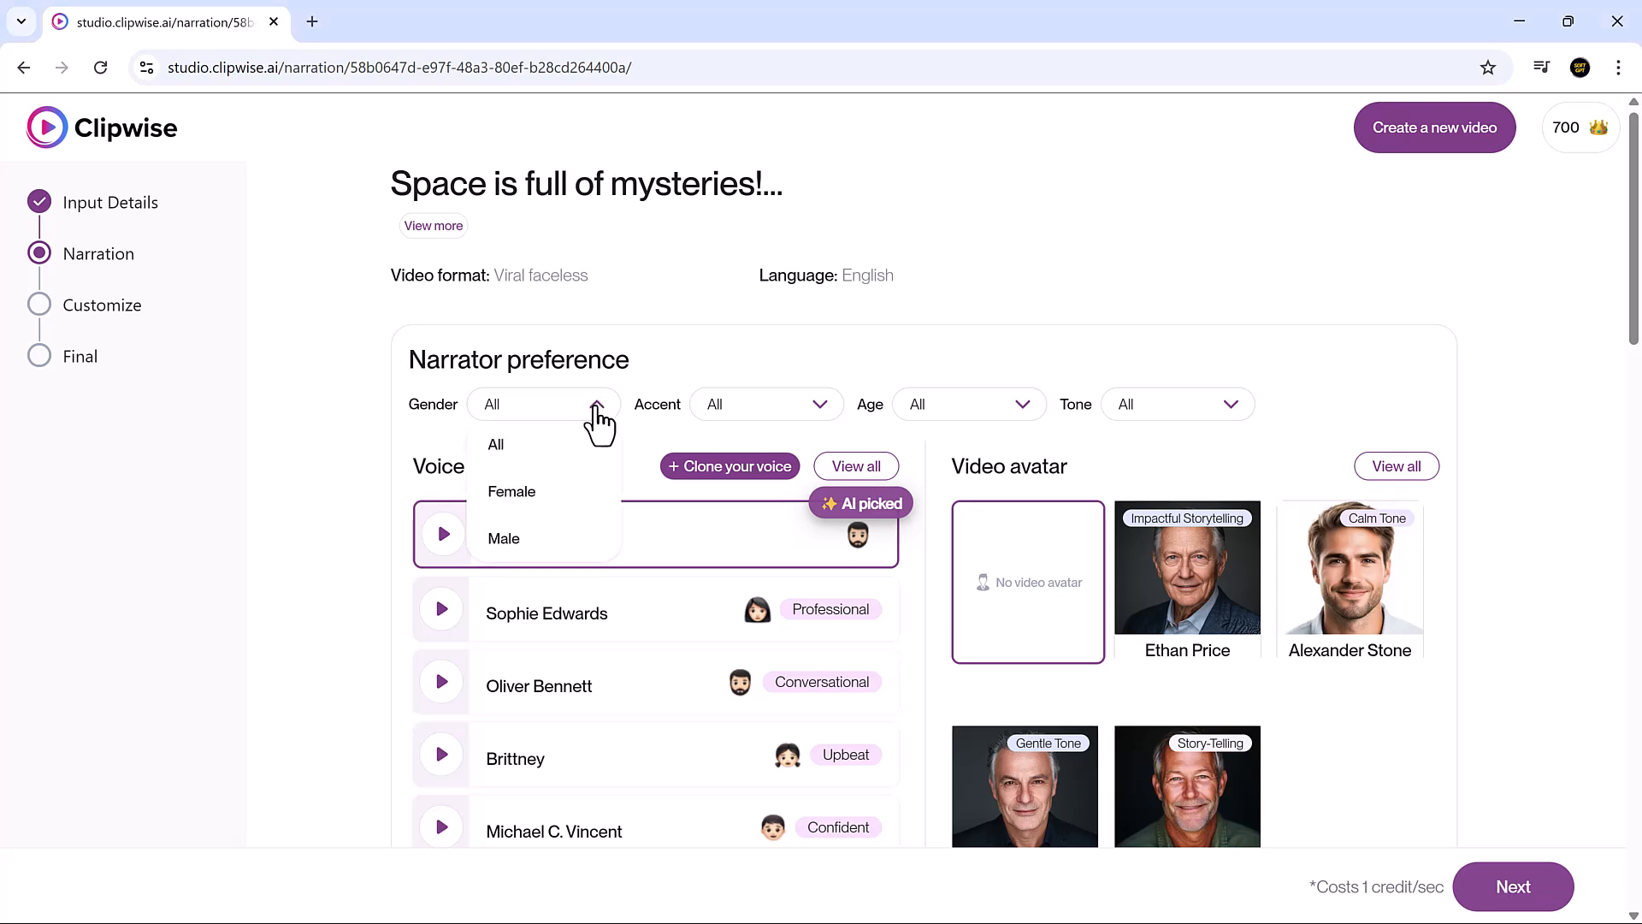
click(573, 509)
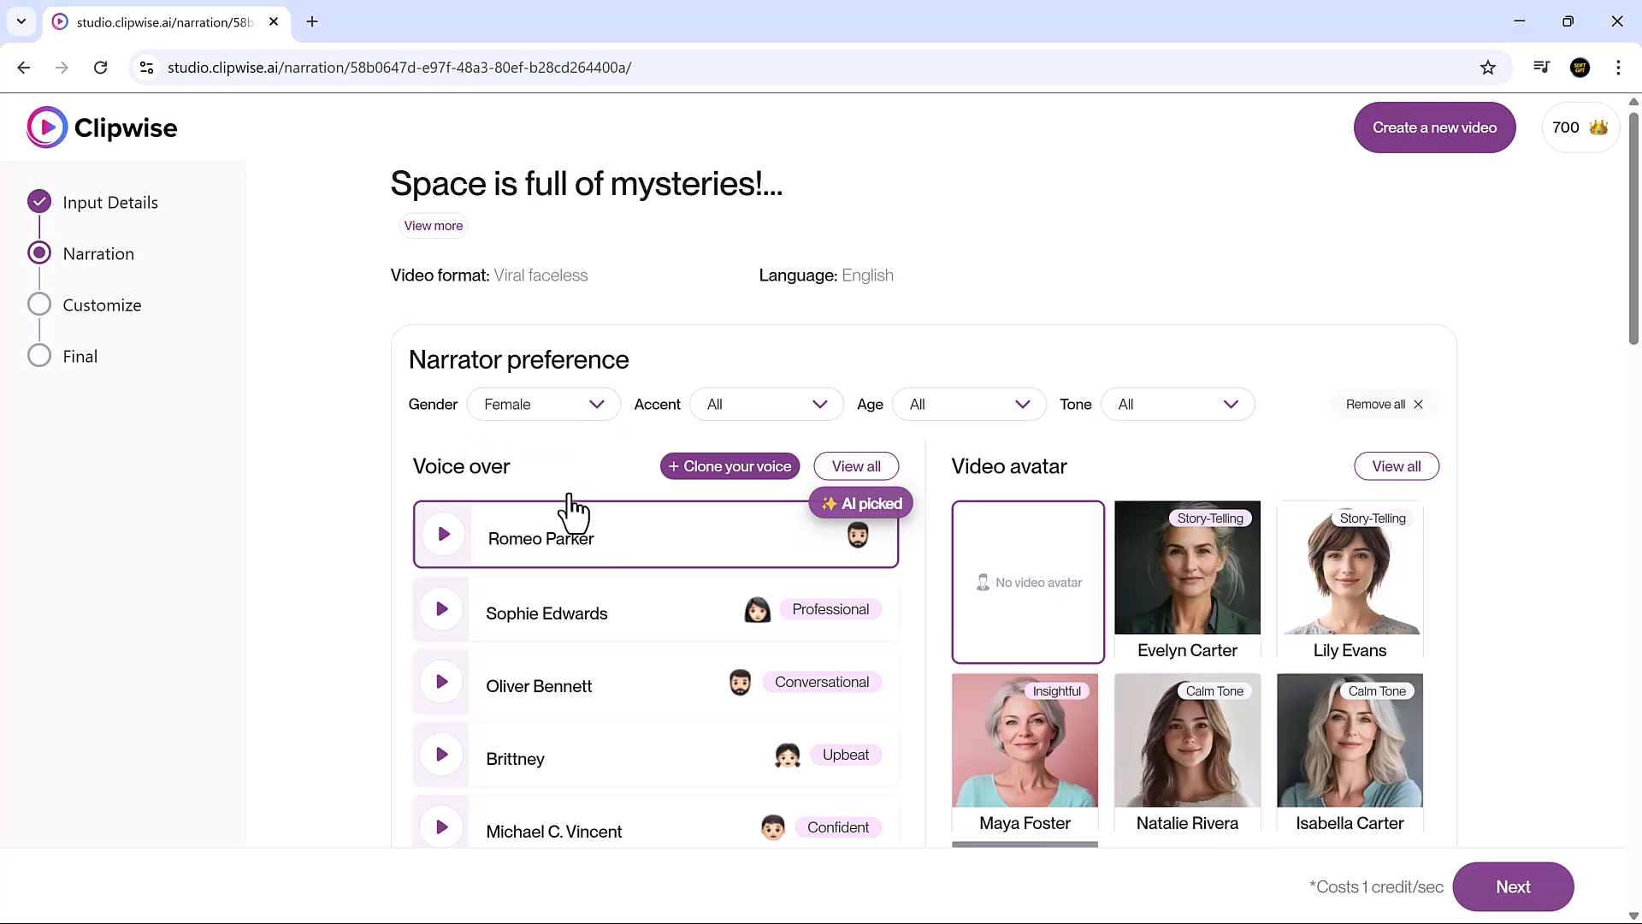
click(826, 419)
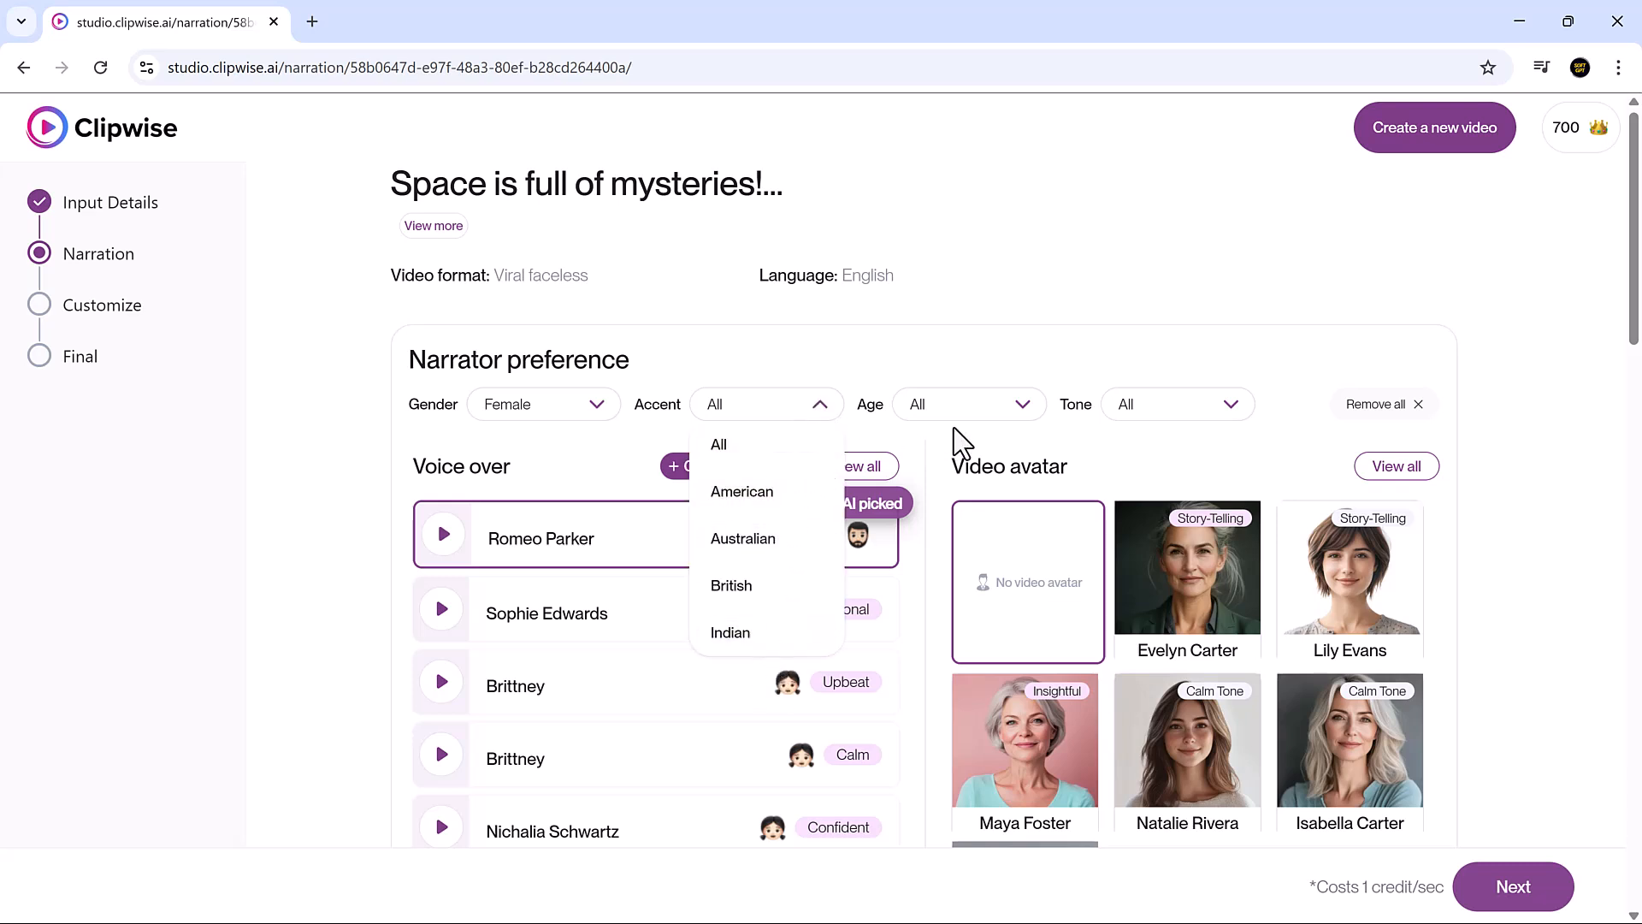
click(1031, 432)
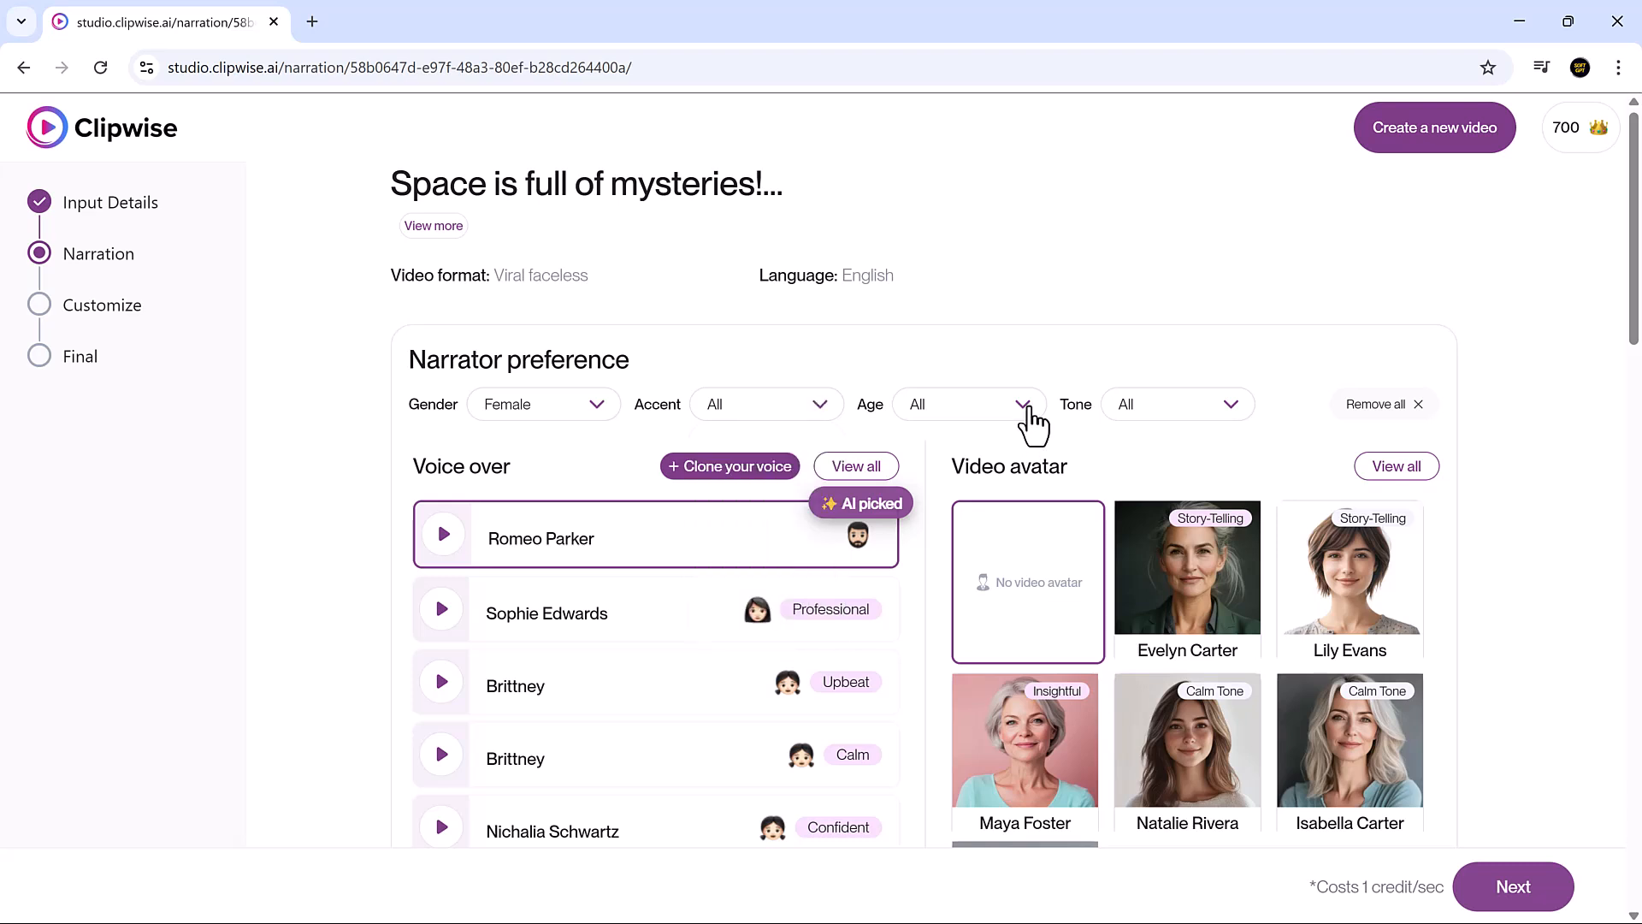
click(1030, 411)
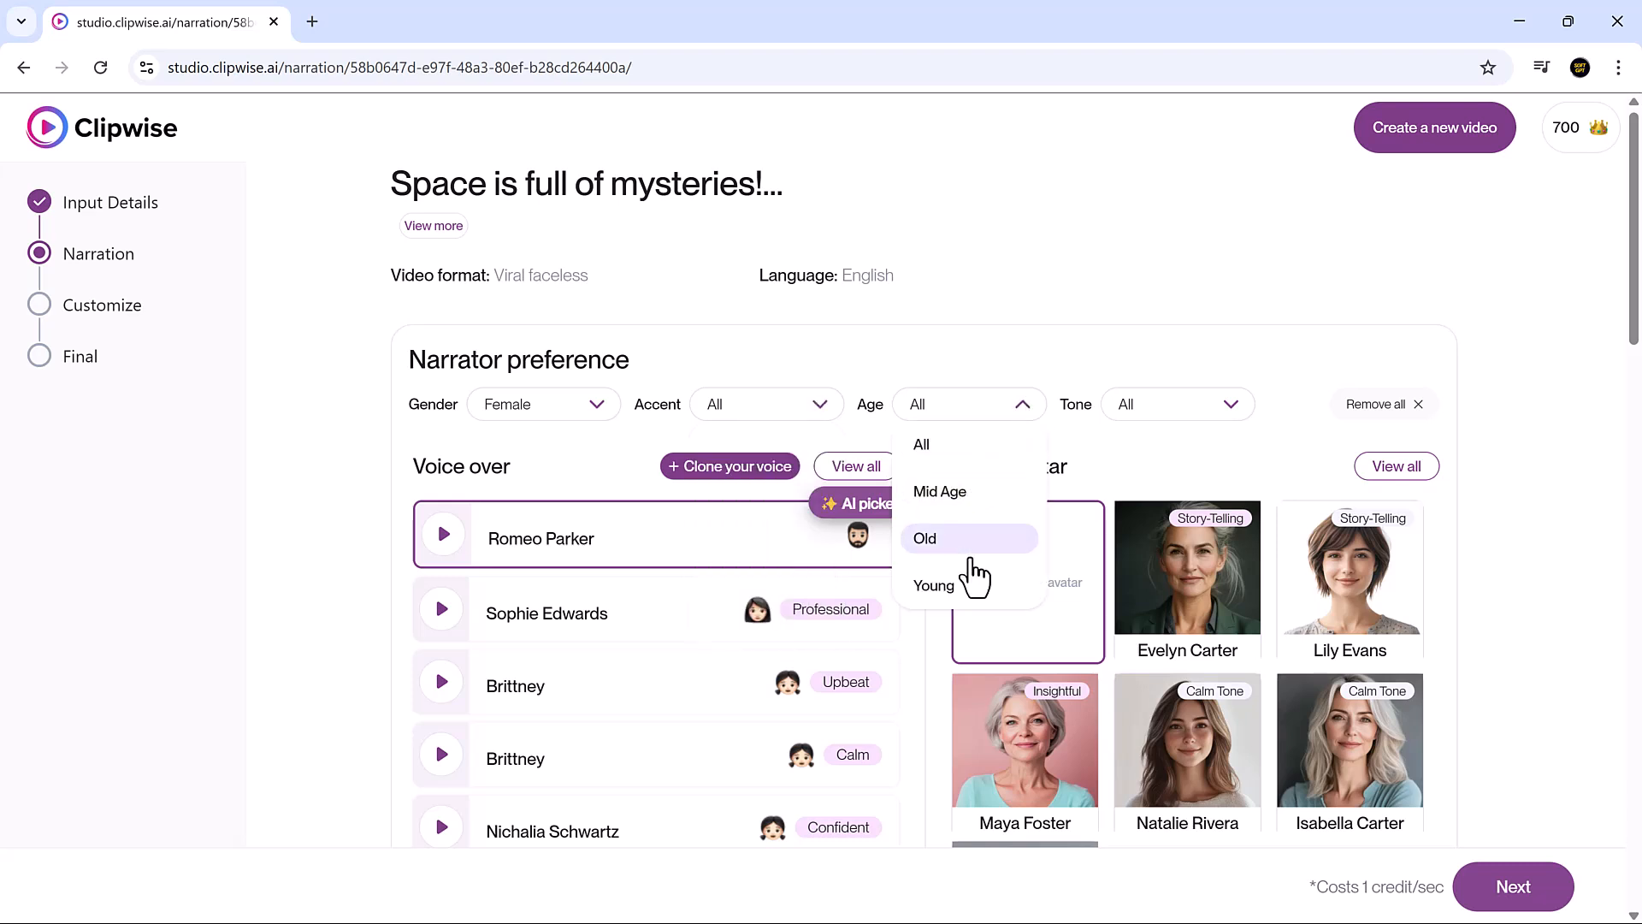
click(1178, 458)
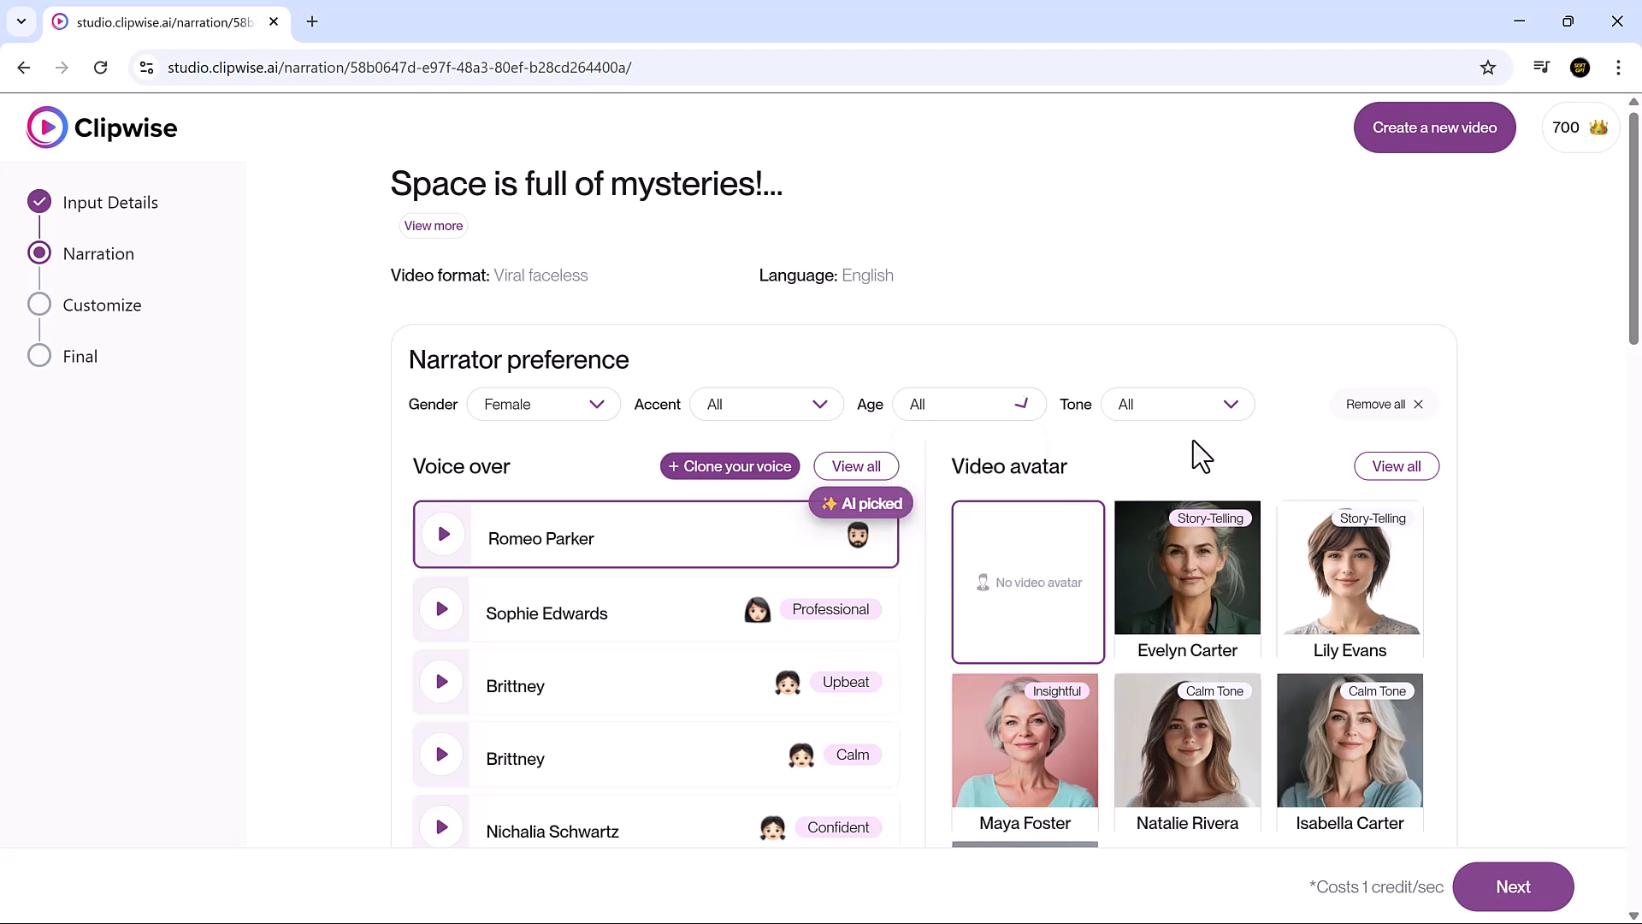
click(1242, 414)
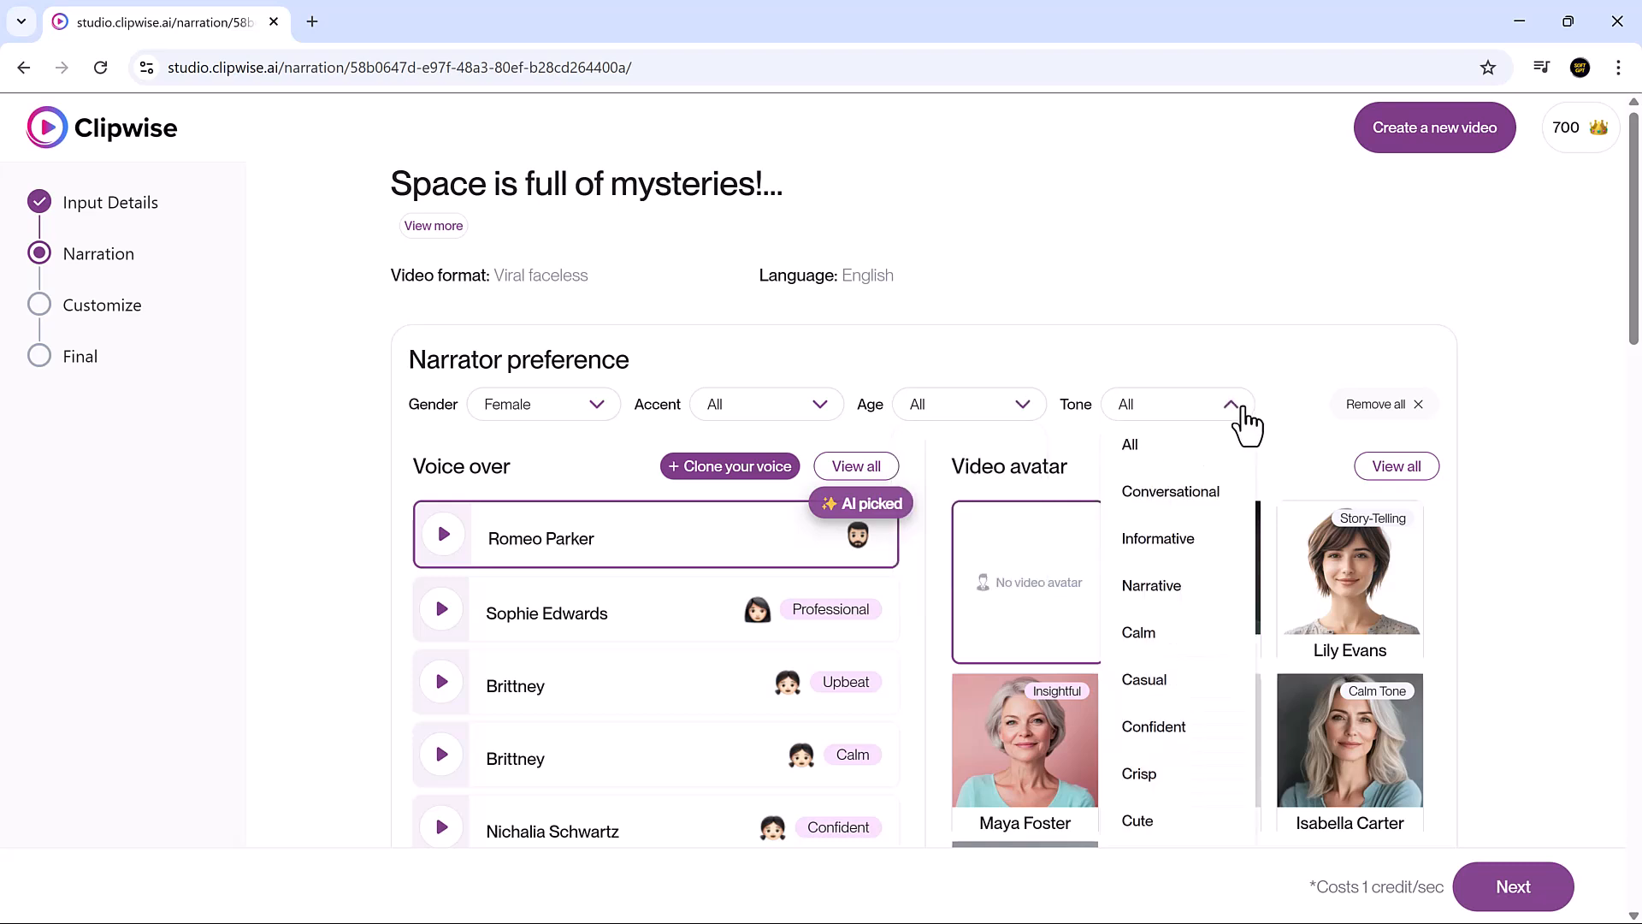
click(1244, 418)
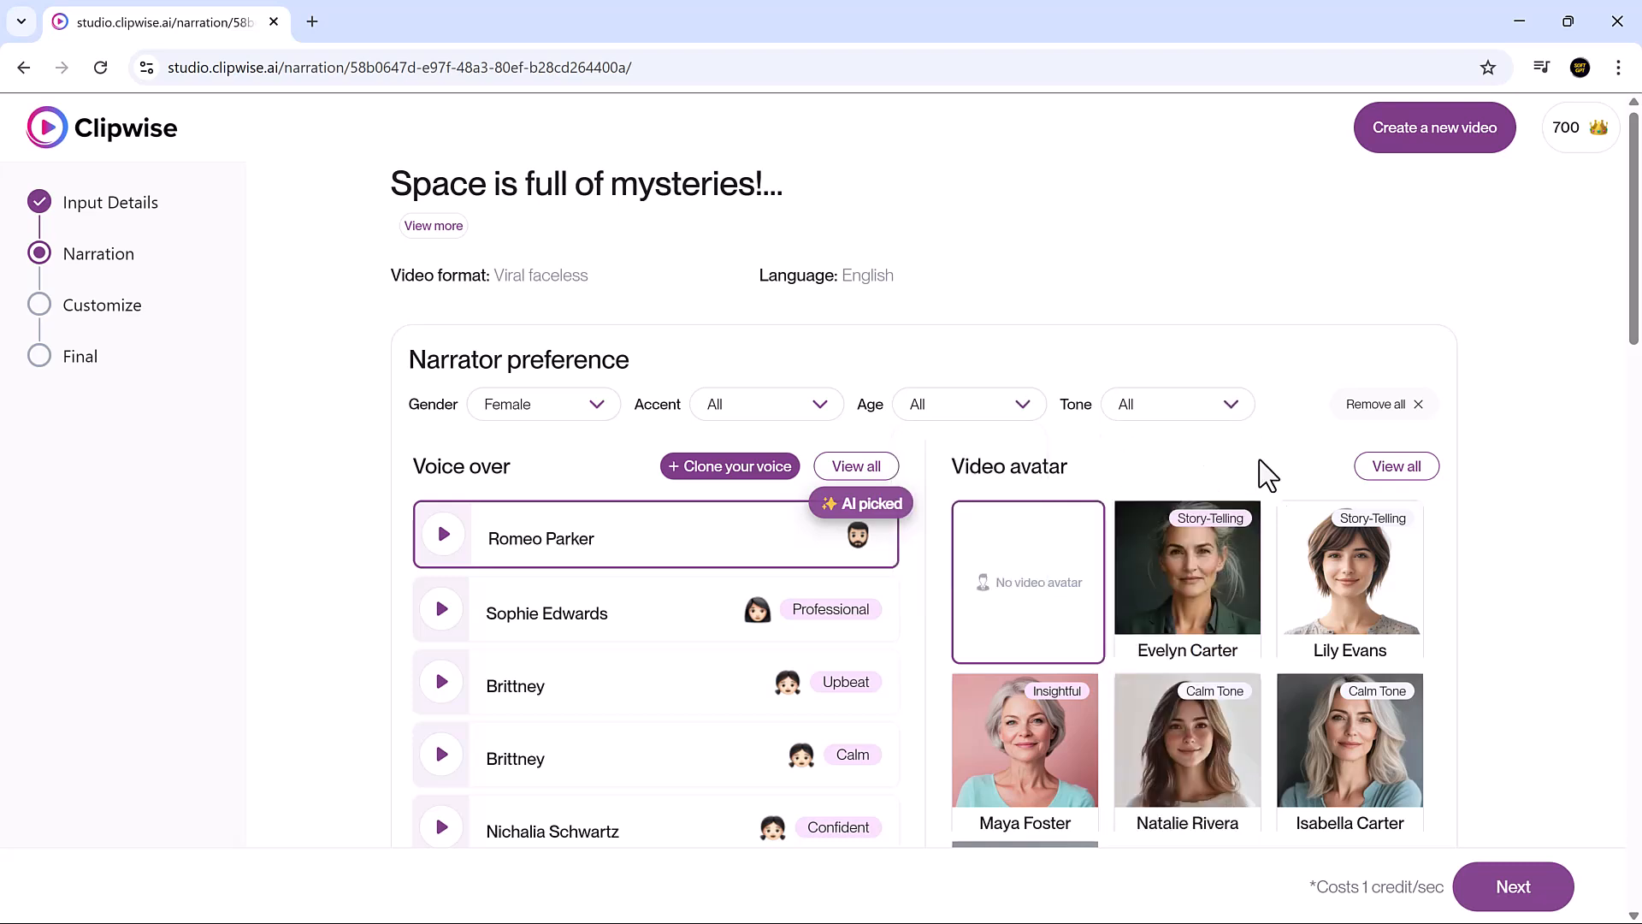
Assign the Story-Telling video avatar with short brown hair and the Professional female voice-over to the narration.
scroll(1268, 489, down, 2)
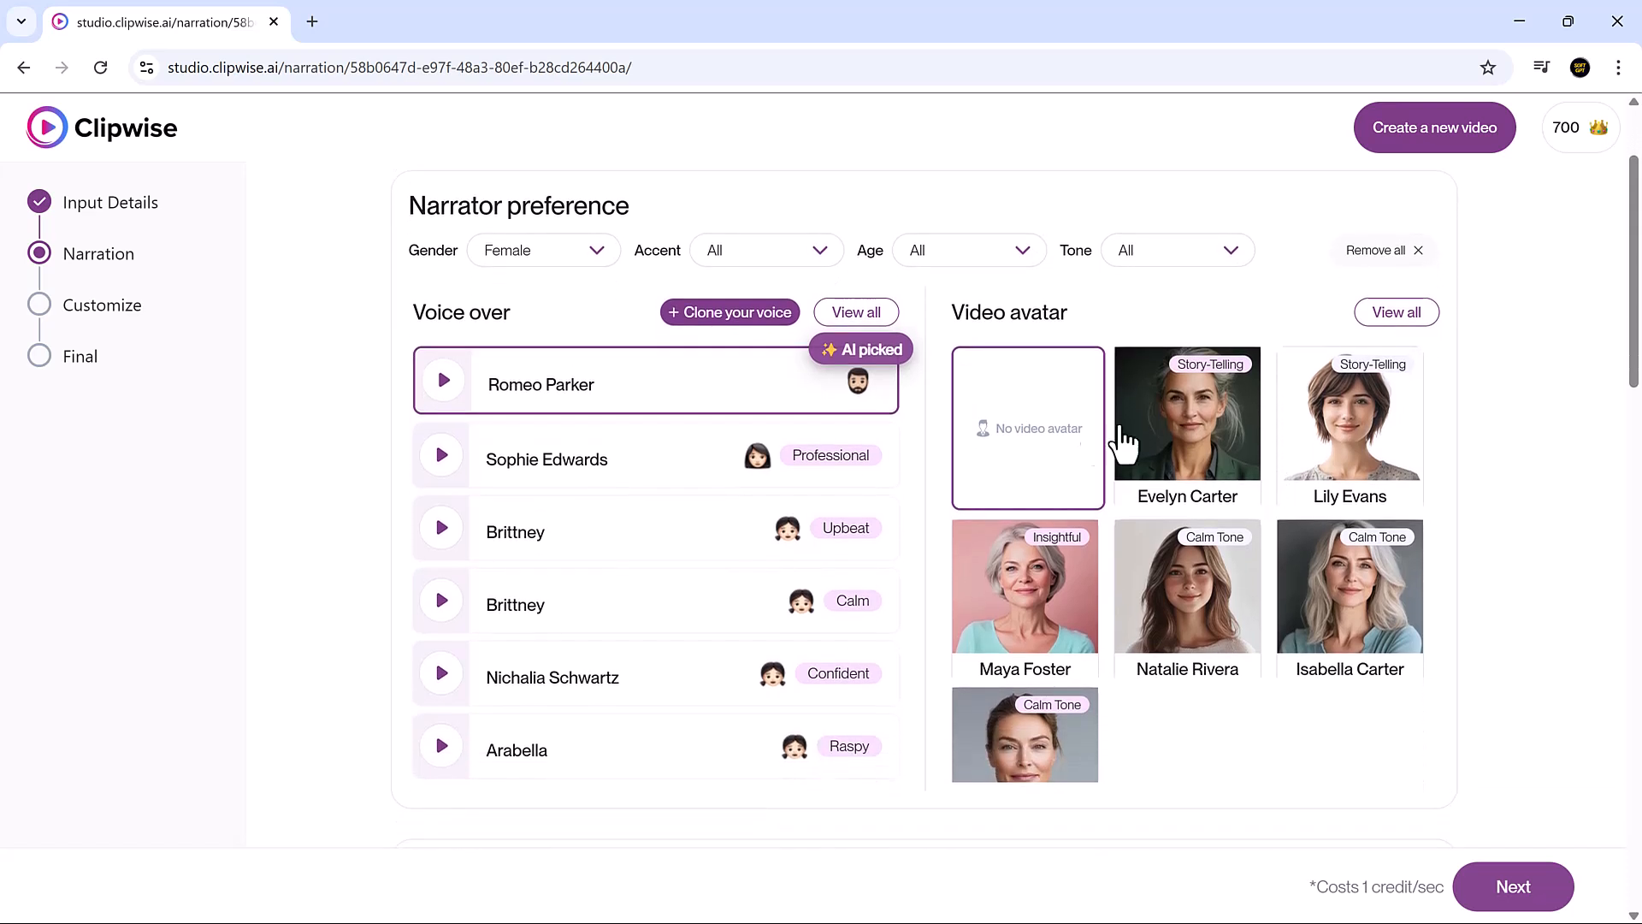
click(1352, 453)
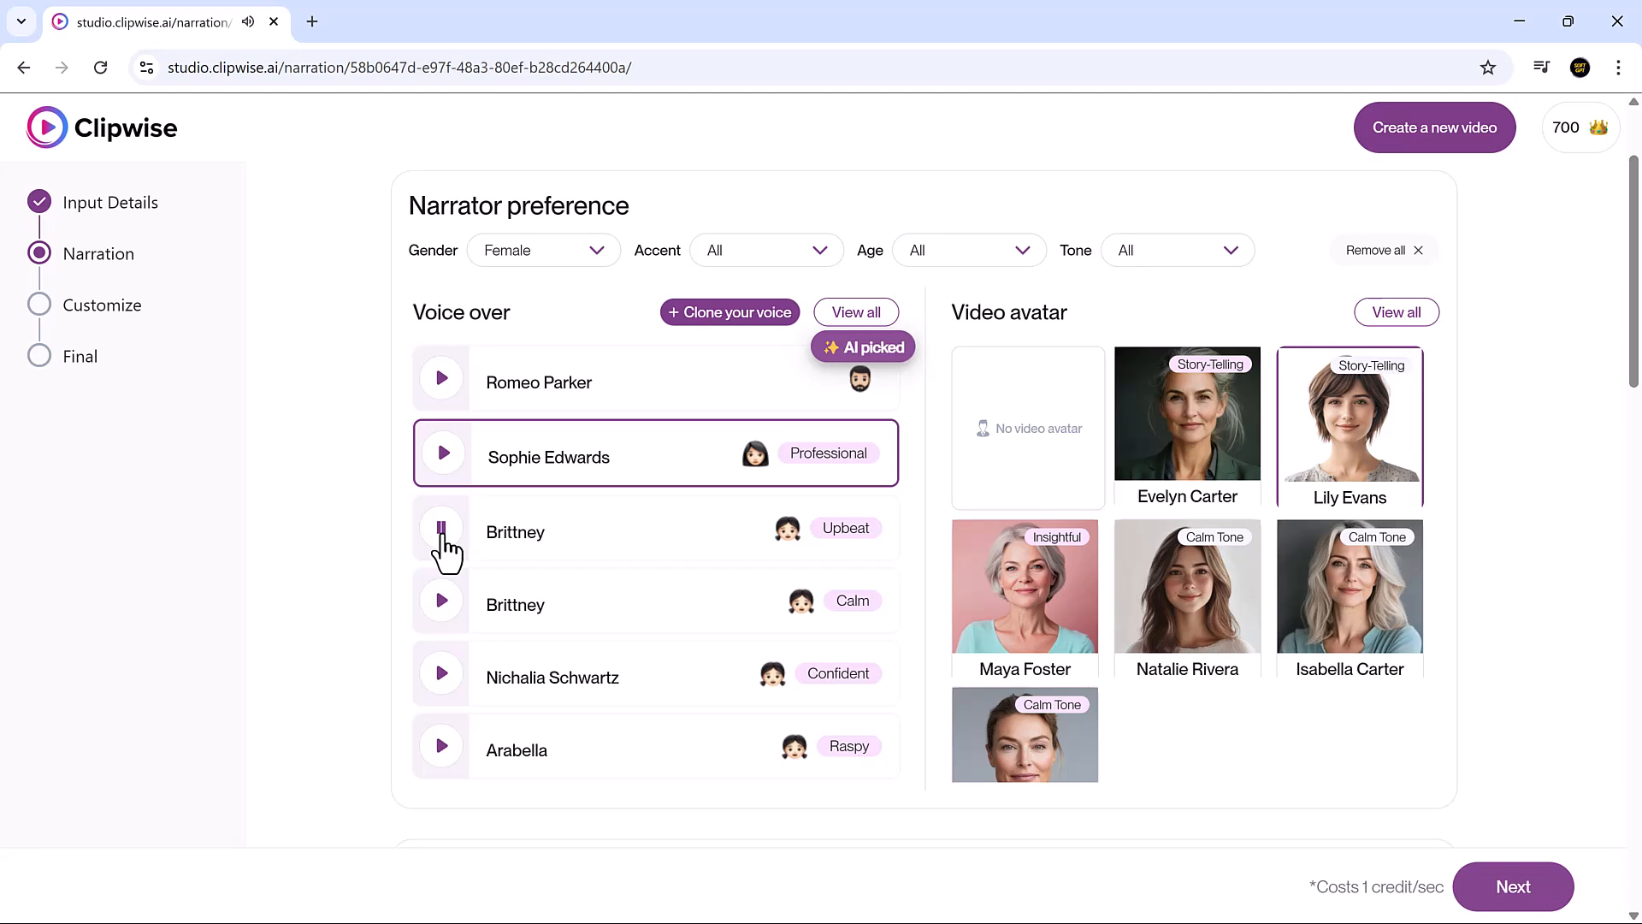
Review the audio script of every scene, and check the image editing options for the astronaut scene without changing it.
scroll(707, 676, down, 7)
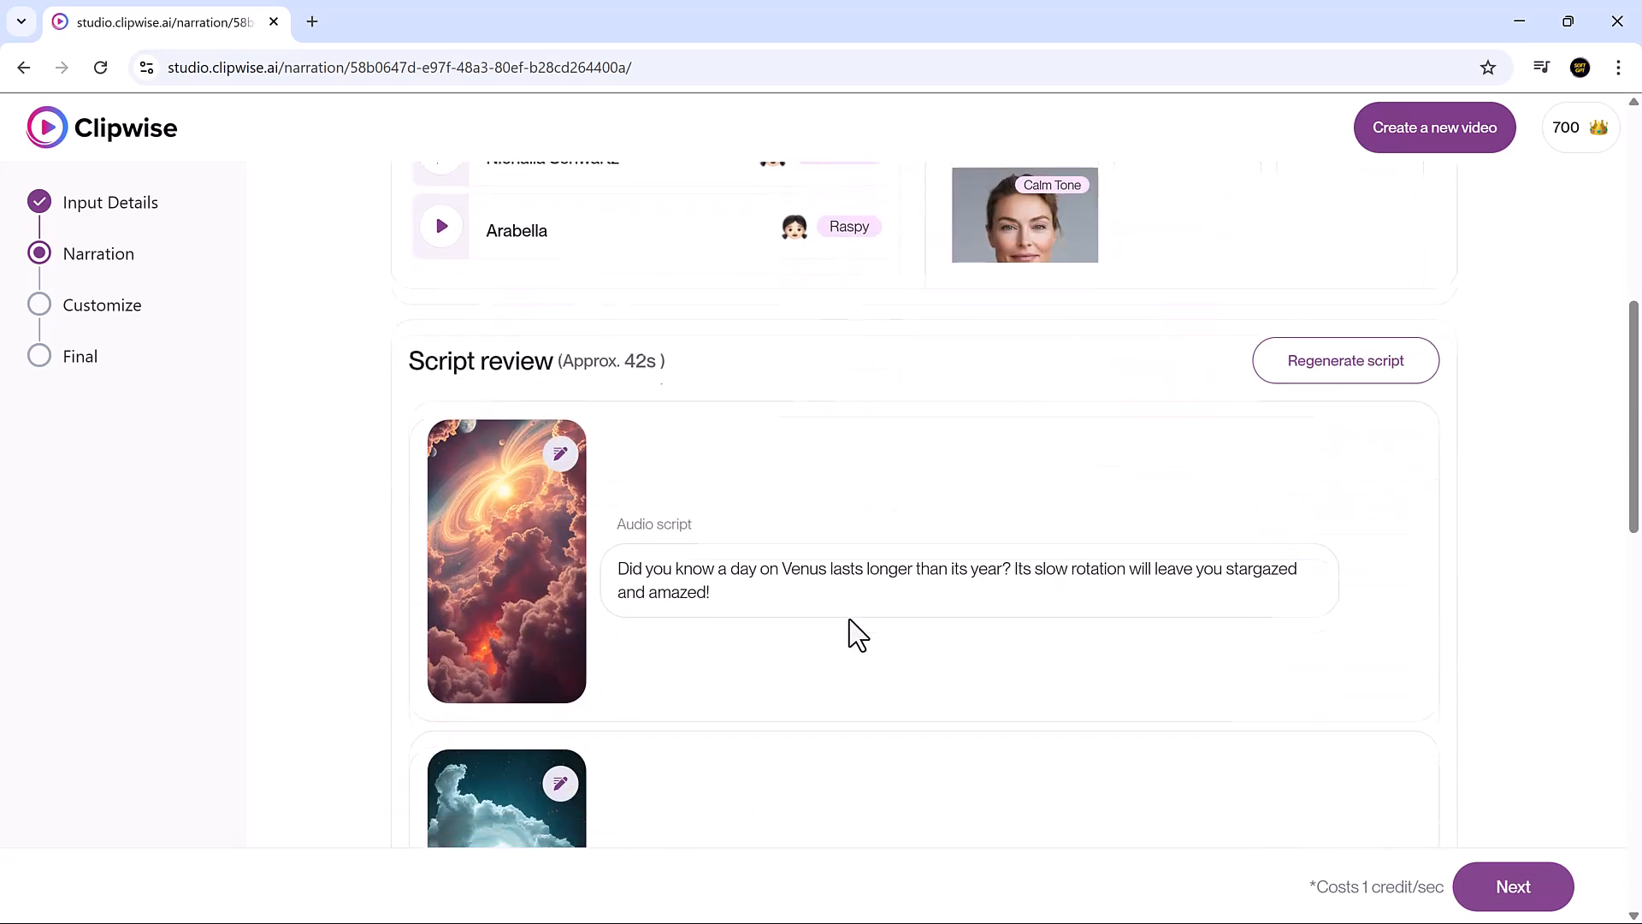
scroll(795, 509, down, 7)
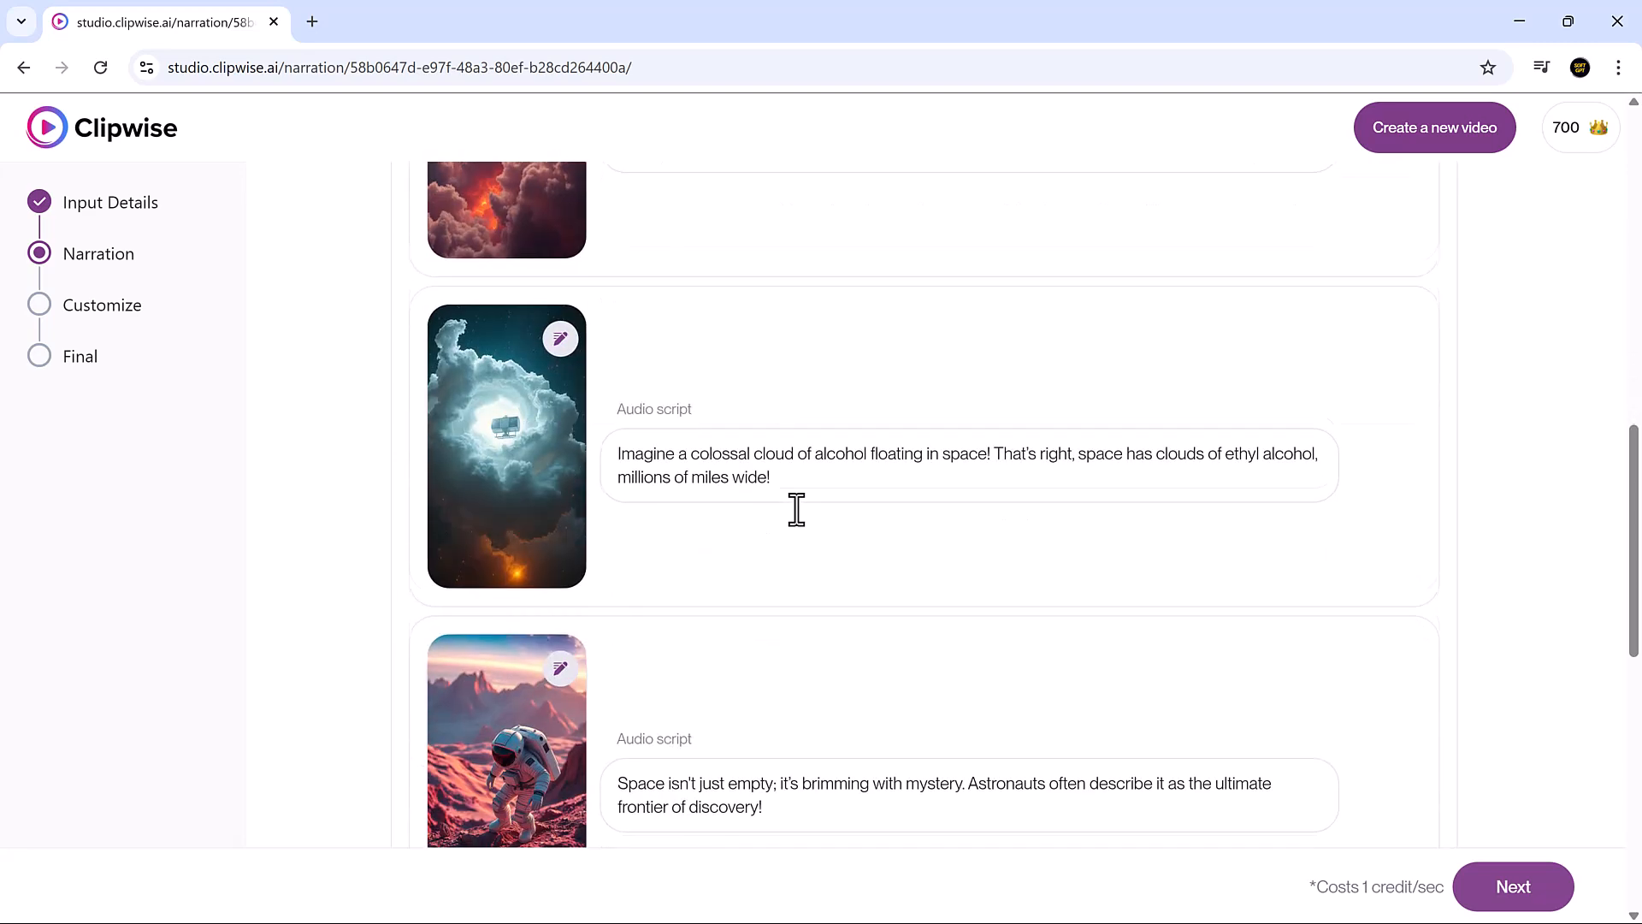
scroll(818, 576, down, 6)
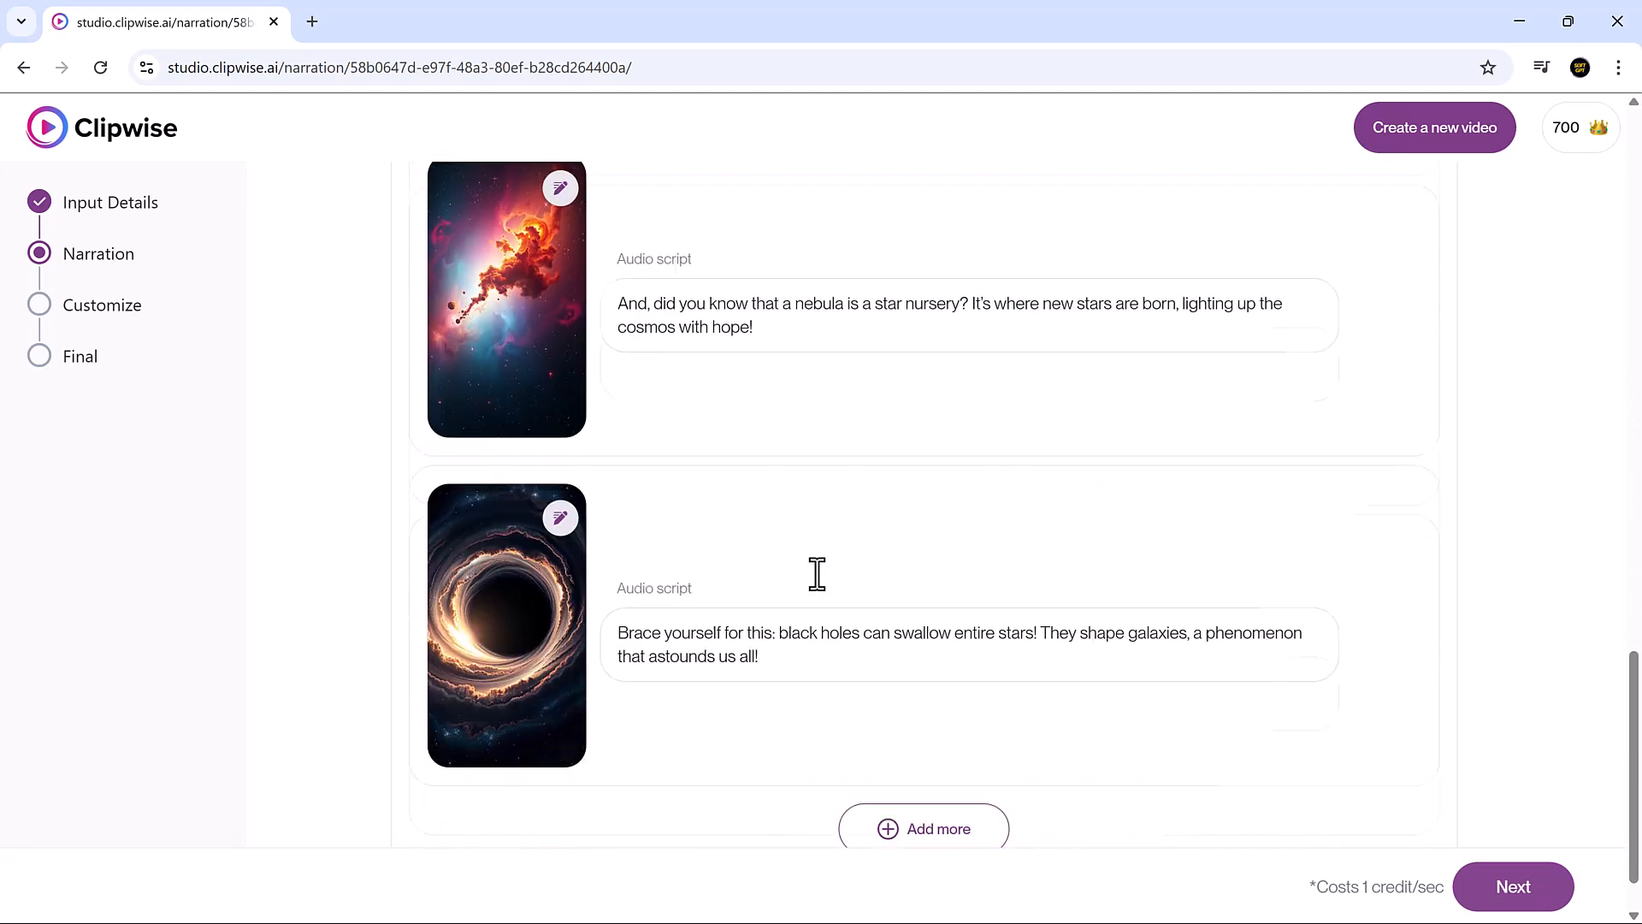
scroll(817, 576, up, 5)
click(561, 345)
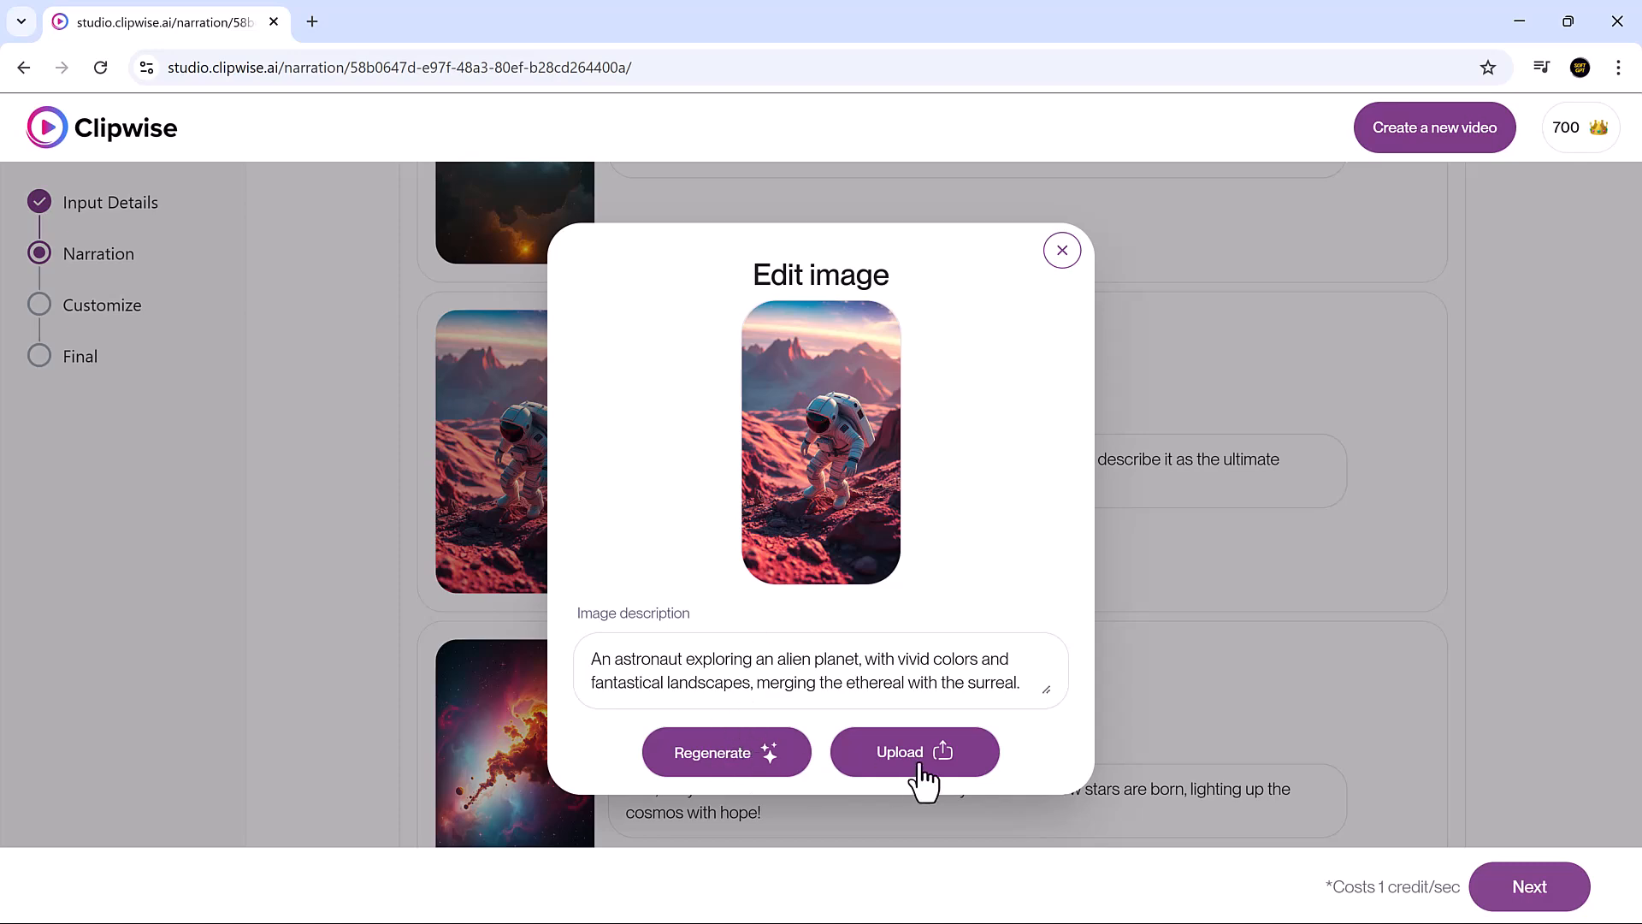
click(1063, 253)
scroll(978, 621, down, 7)
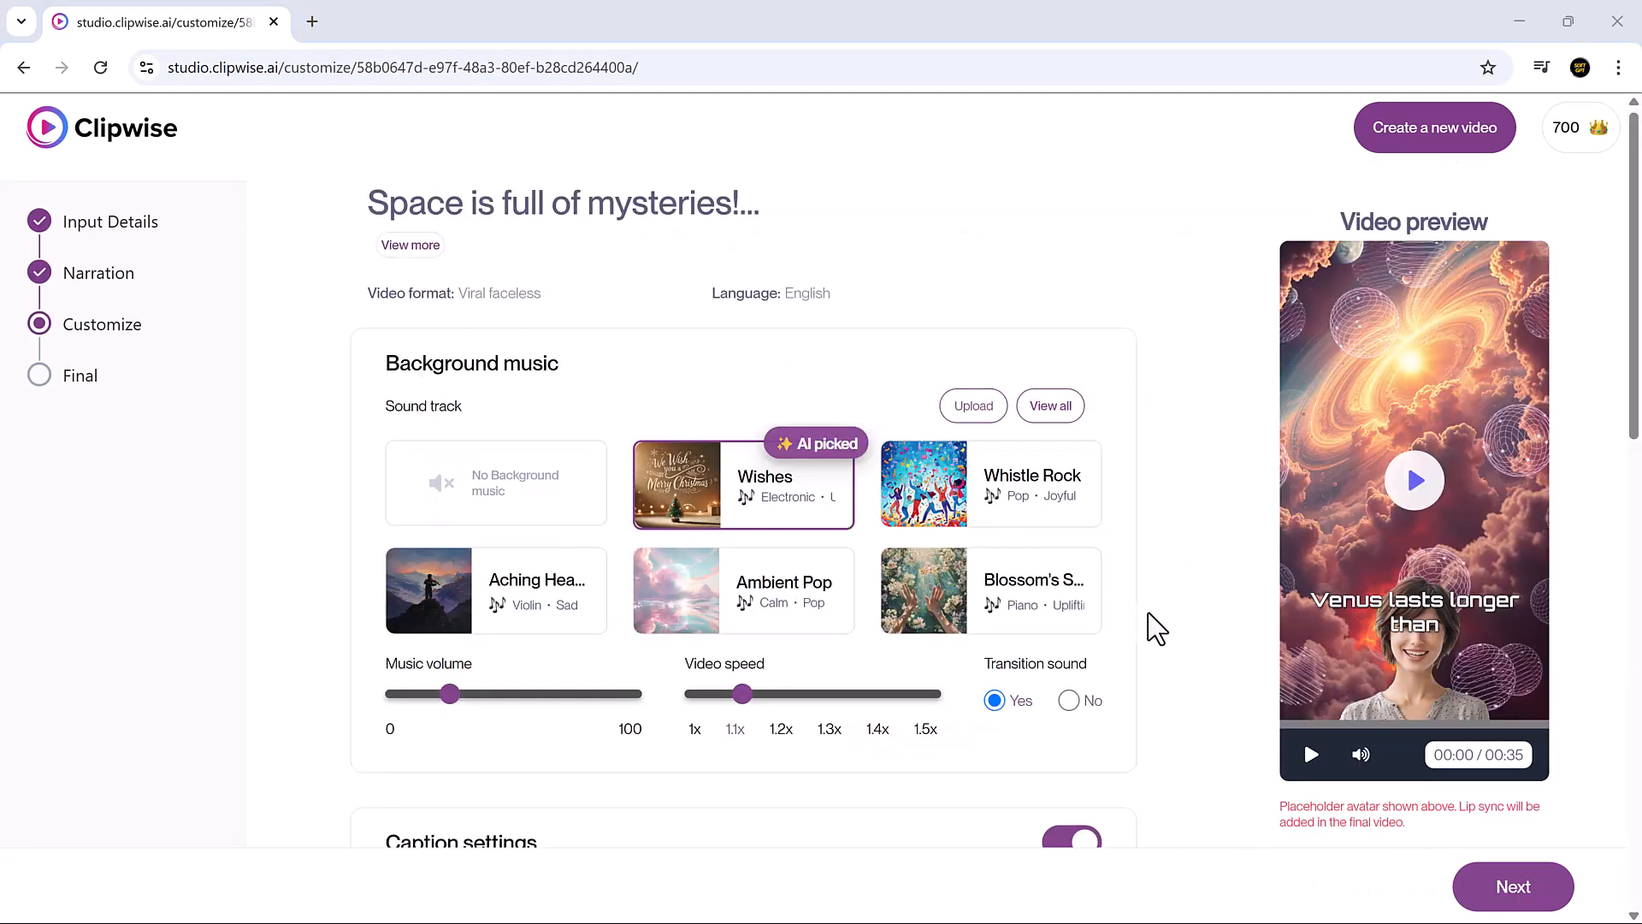
Preview the video, lower the background music volume slightly, and test a faster video speed before setting it back to 1.1x.
click(1311, 755)
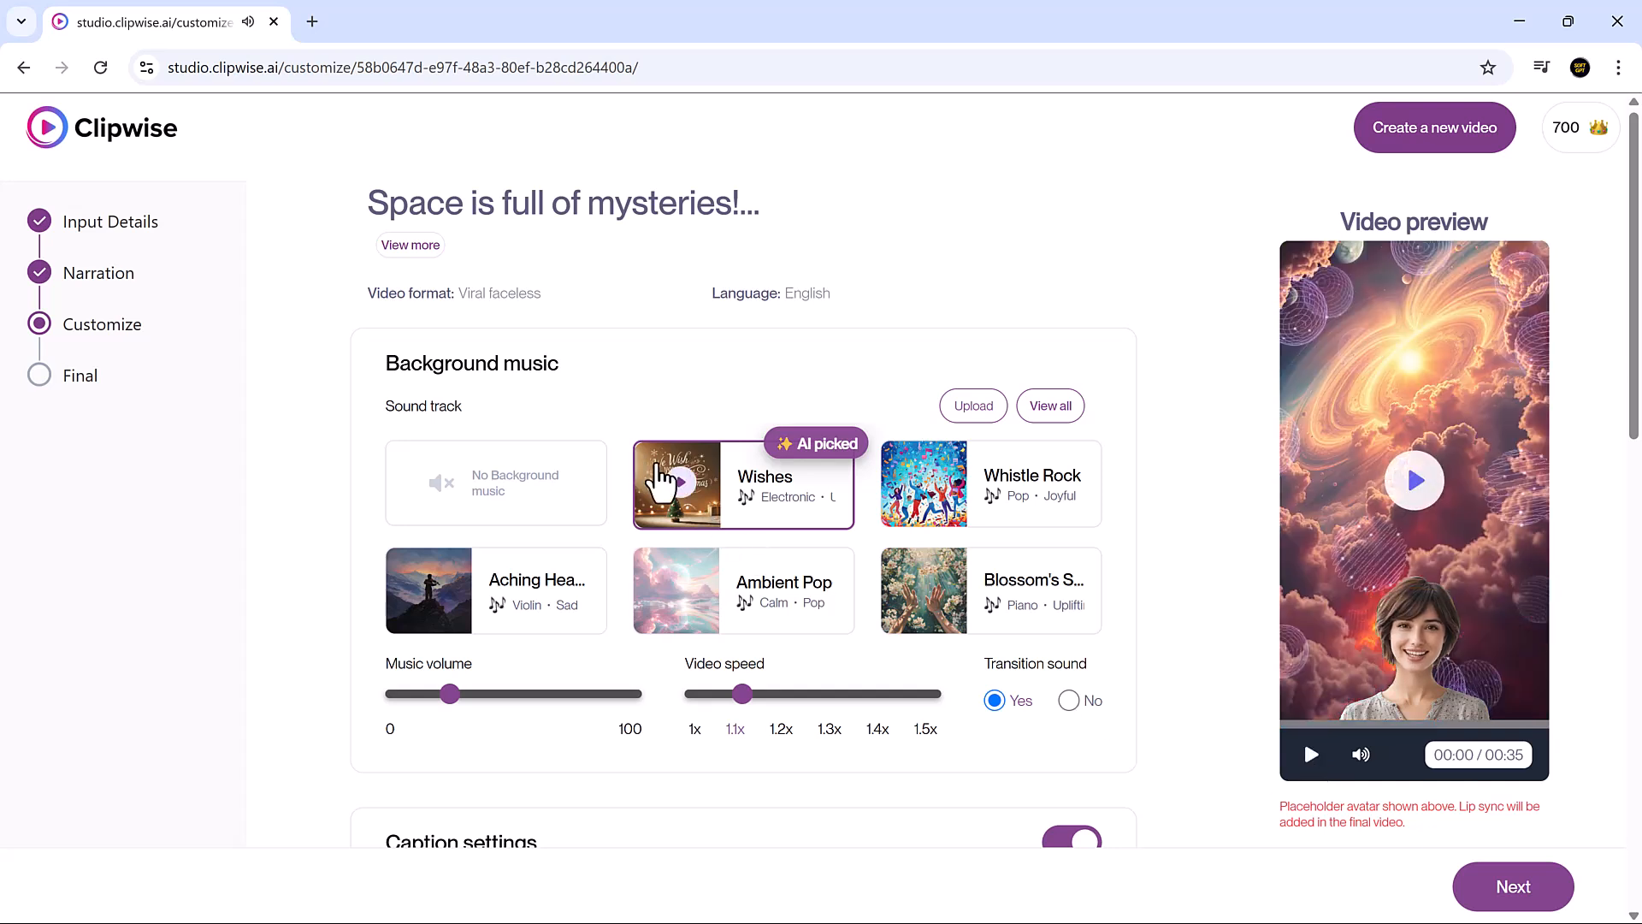
scroll(662, 483, down, 1)
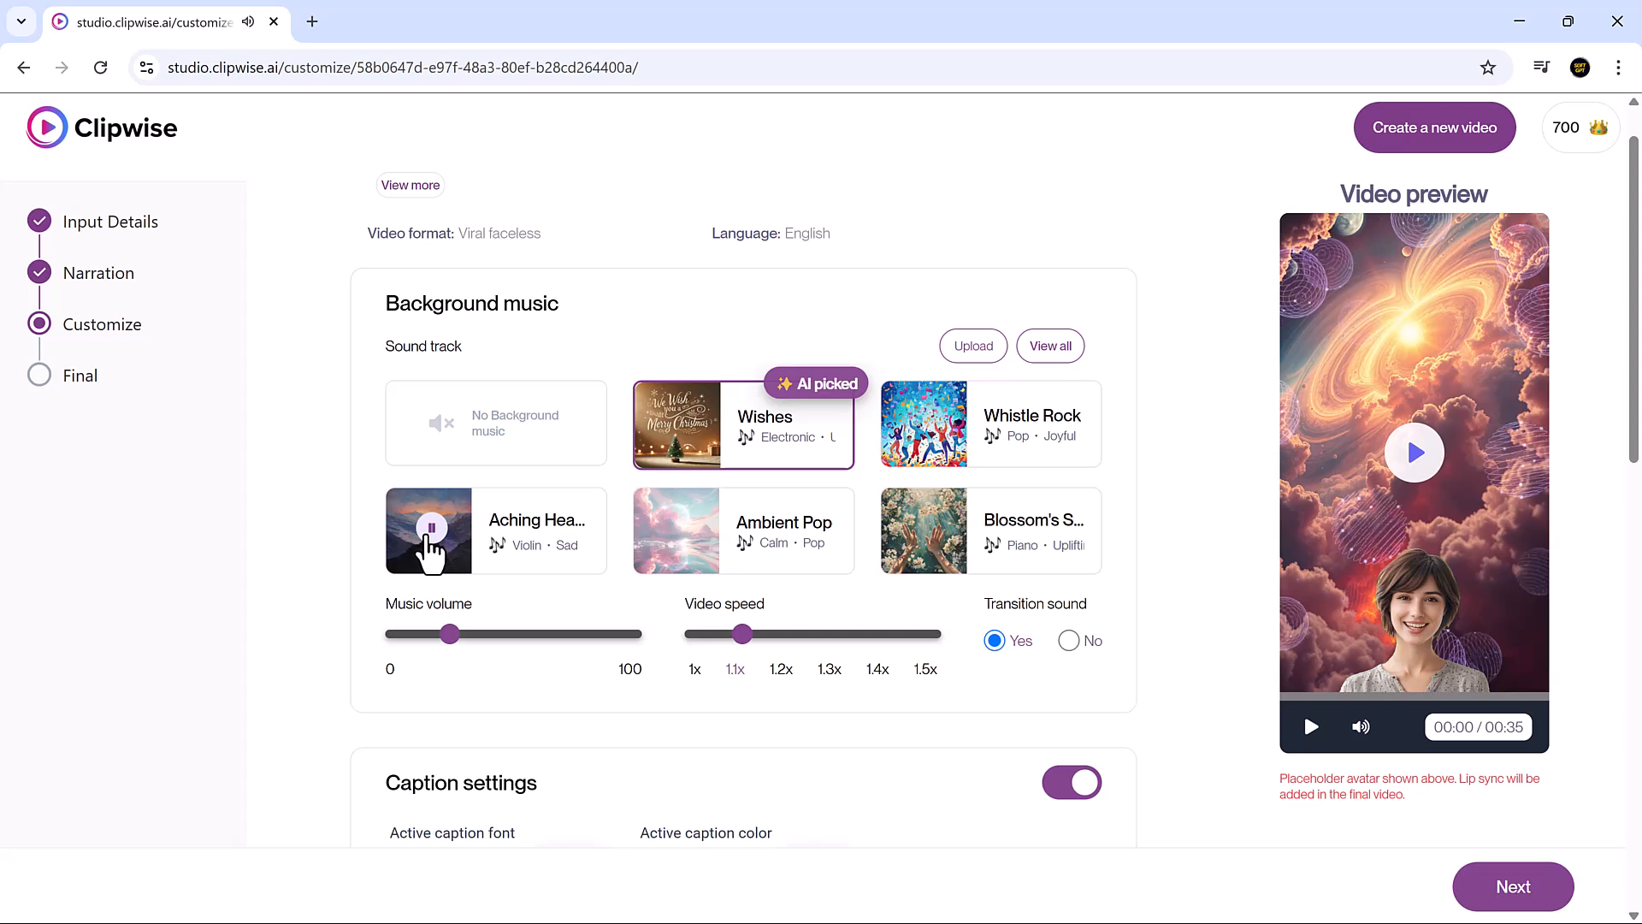
mouse_move(451, 637)
mouse_down()
mouse_move(536, 641)
mouse_move(433, 641)
mouse_up()
click(880, 634)
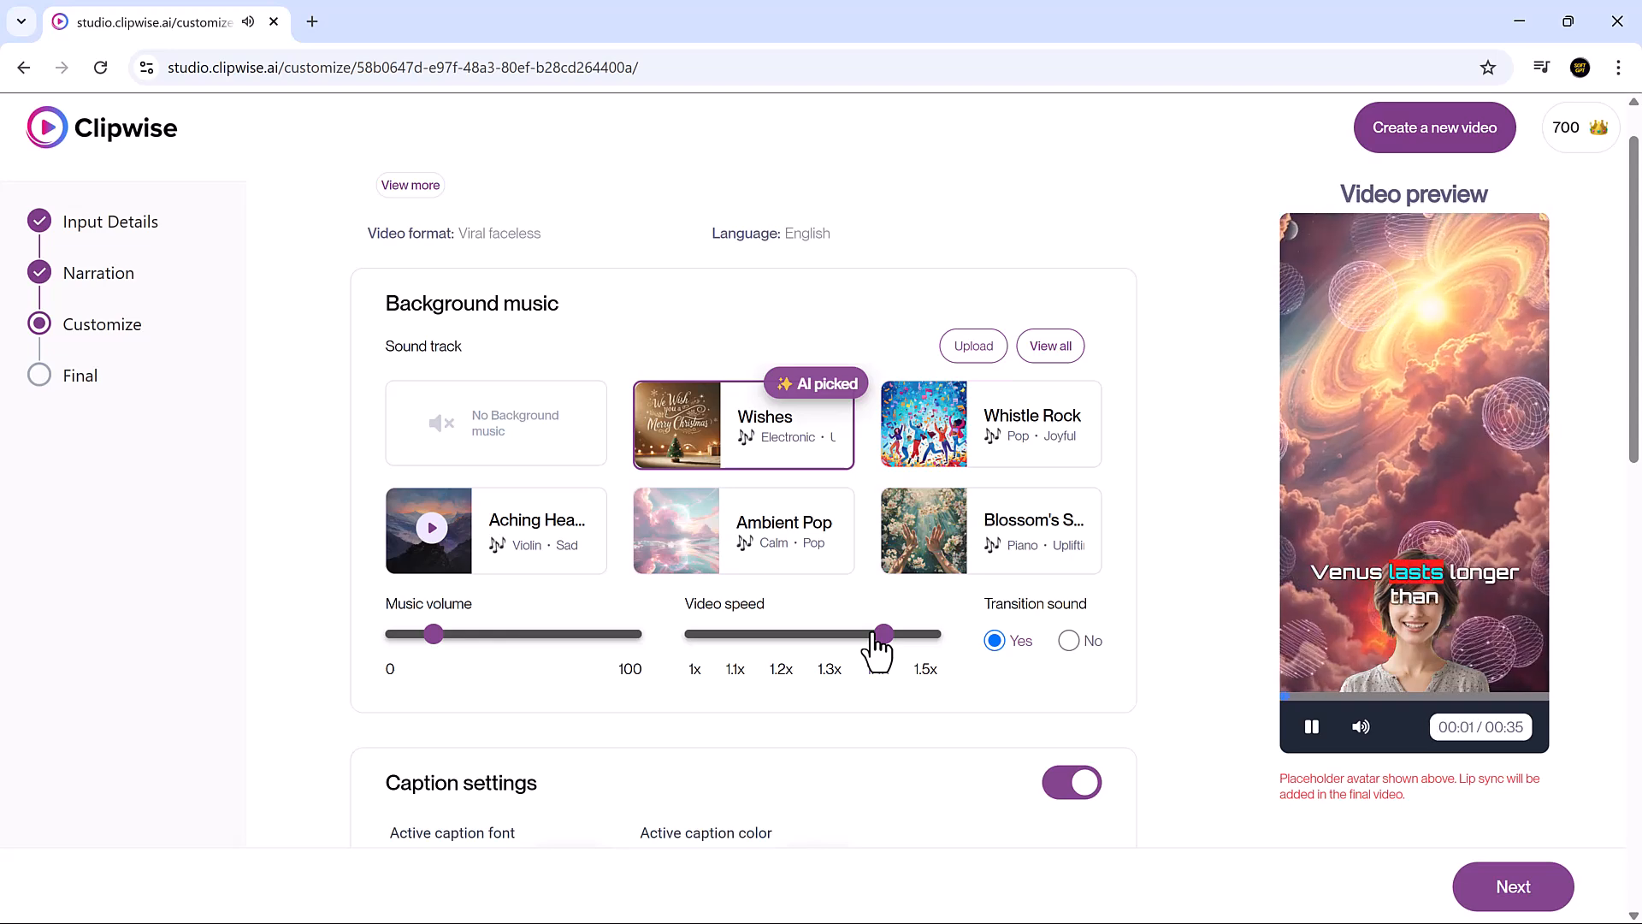
click(736, 637)
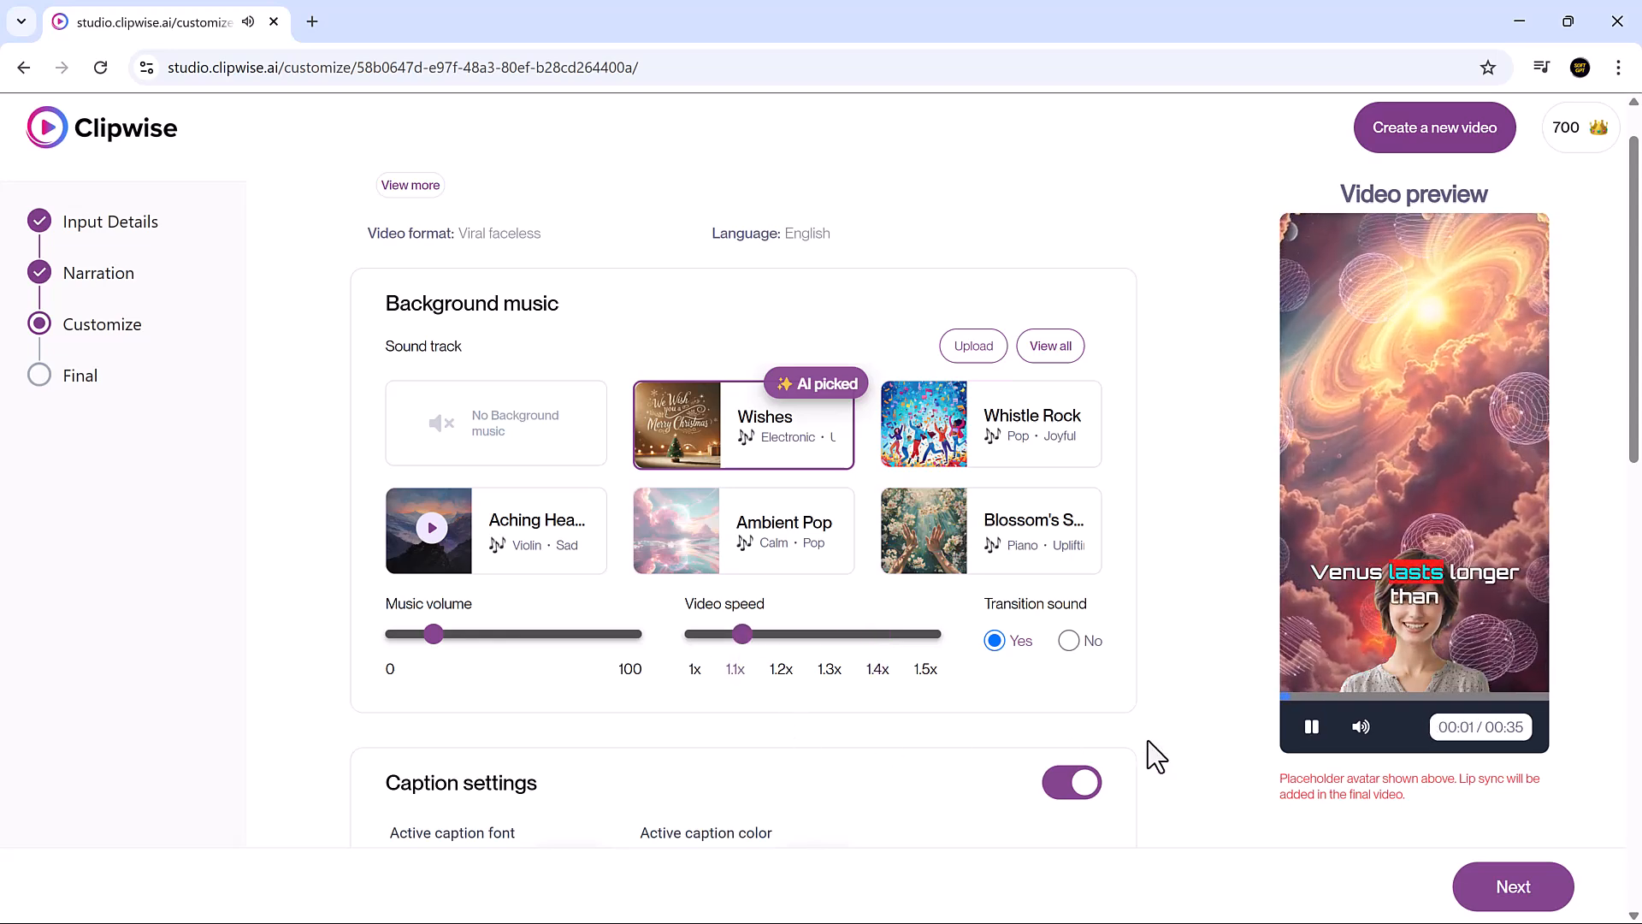
Change the active caption style to Raise Up.
scroll(1093, 737, down, 3)
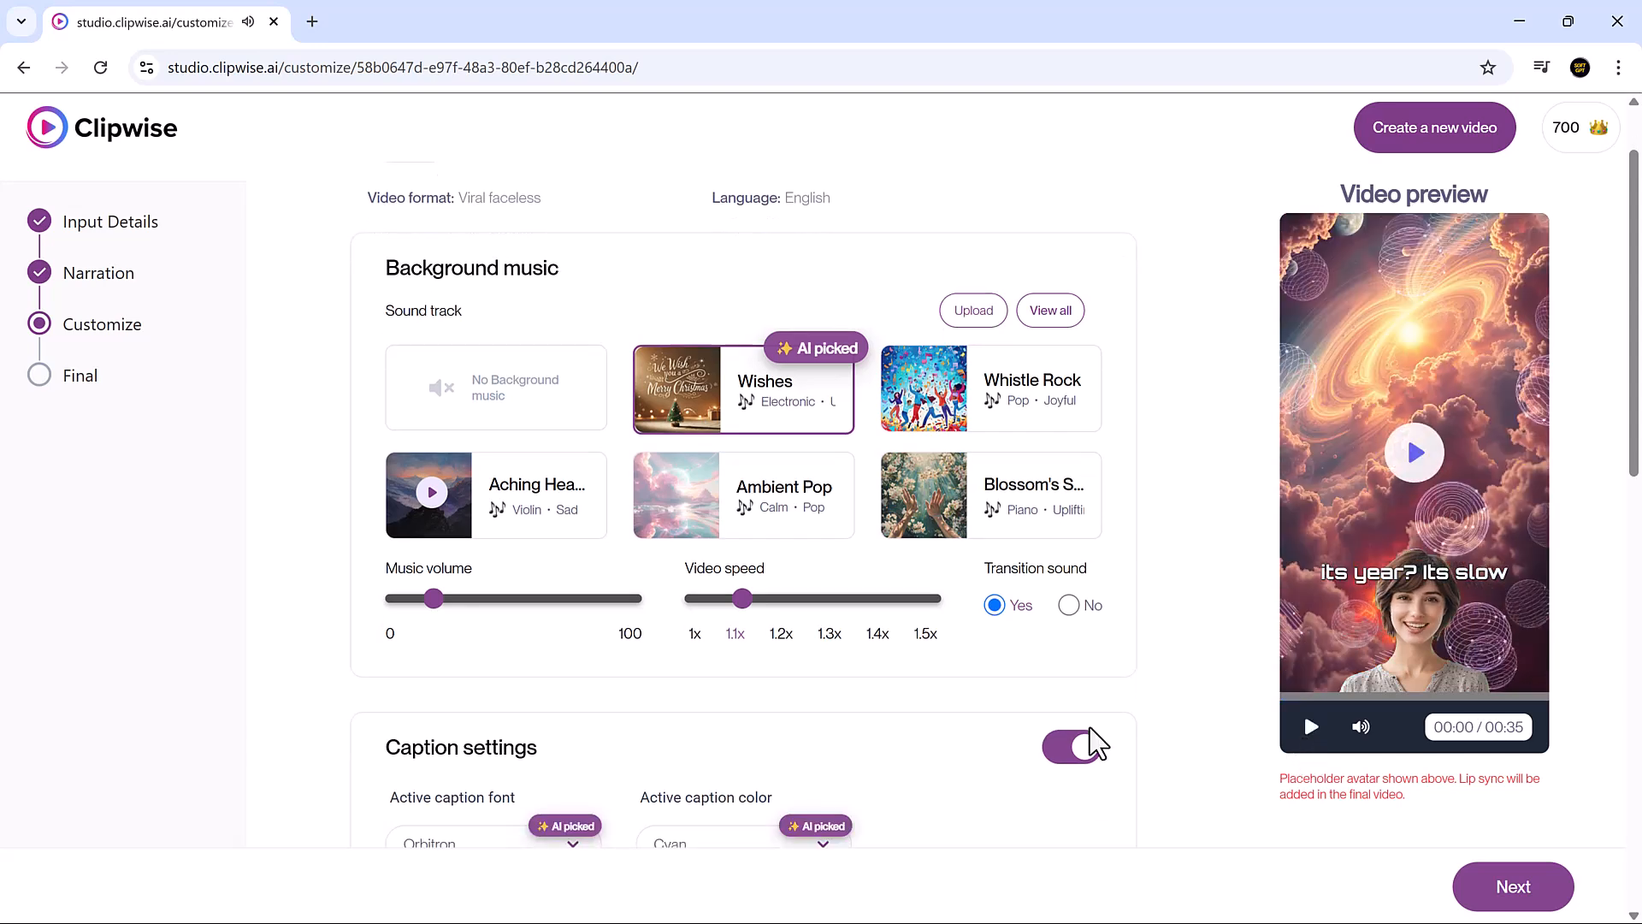
scroll(1099, 743, down, 4)
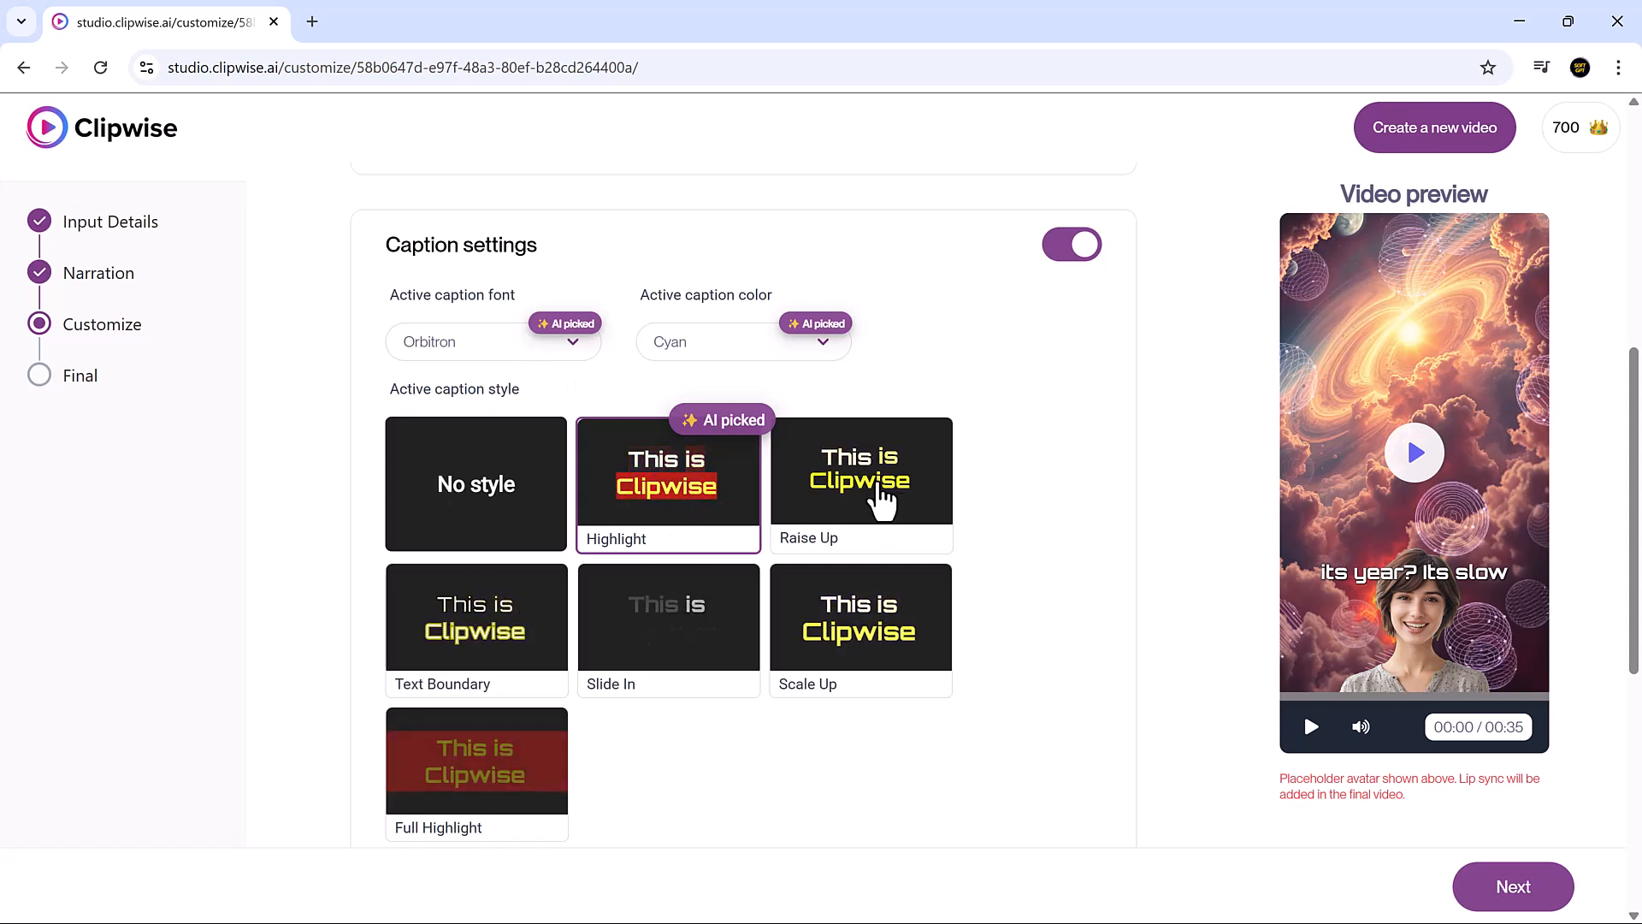
click(881, 500)
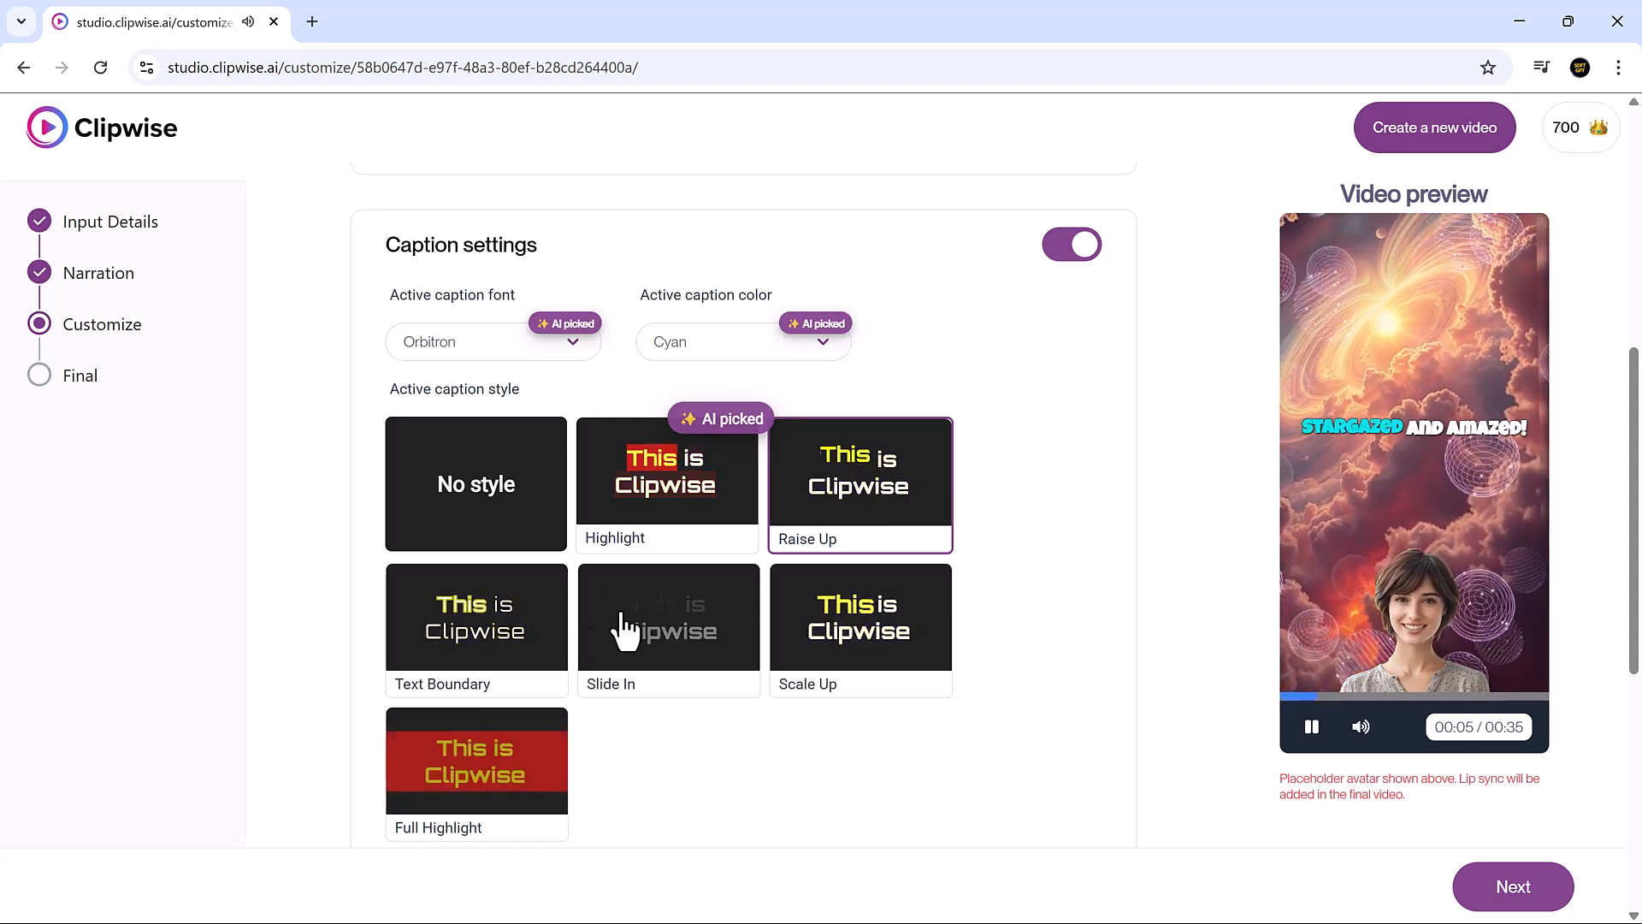
Review the available video overlays, keep Wire sphere, and generate the final video.
scroll(808, 725, down, 5)
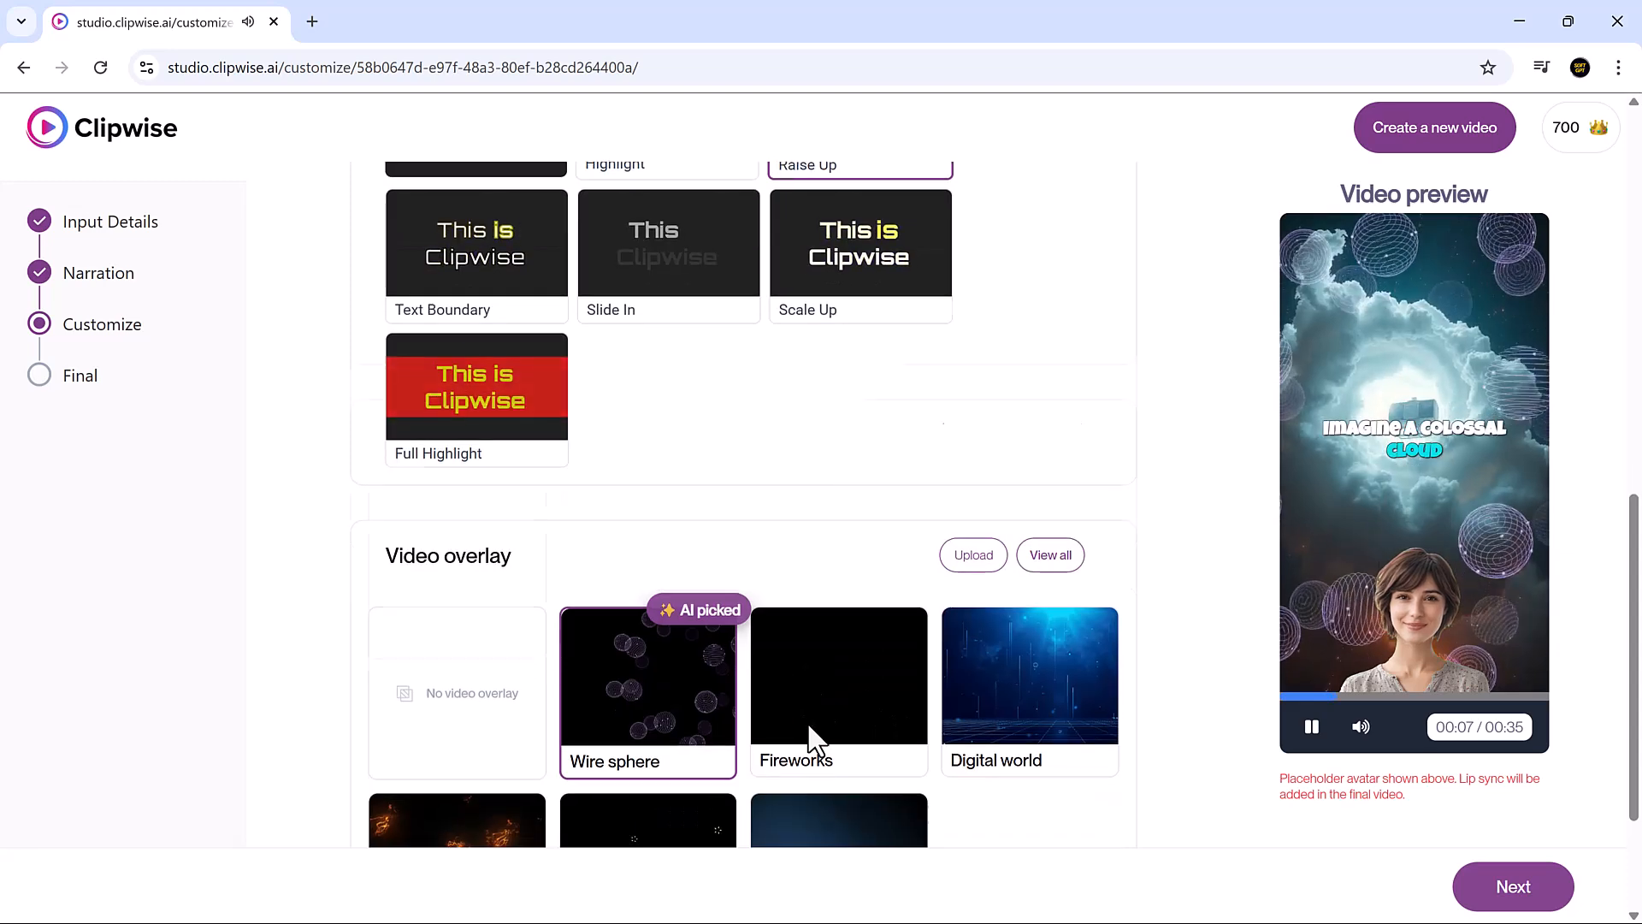
scroll(1018, 755, down, 2)
scroll(1089, 762, down, 1)
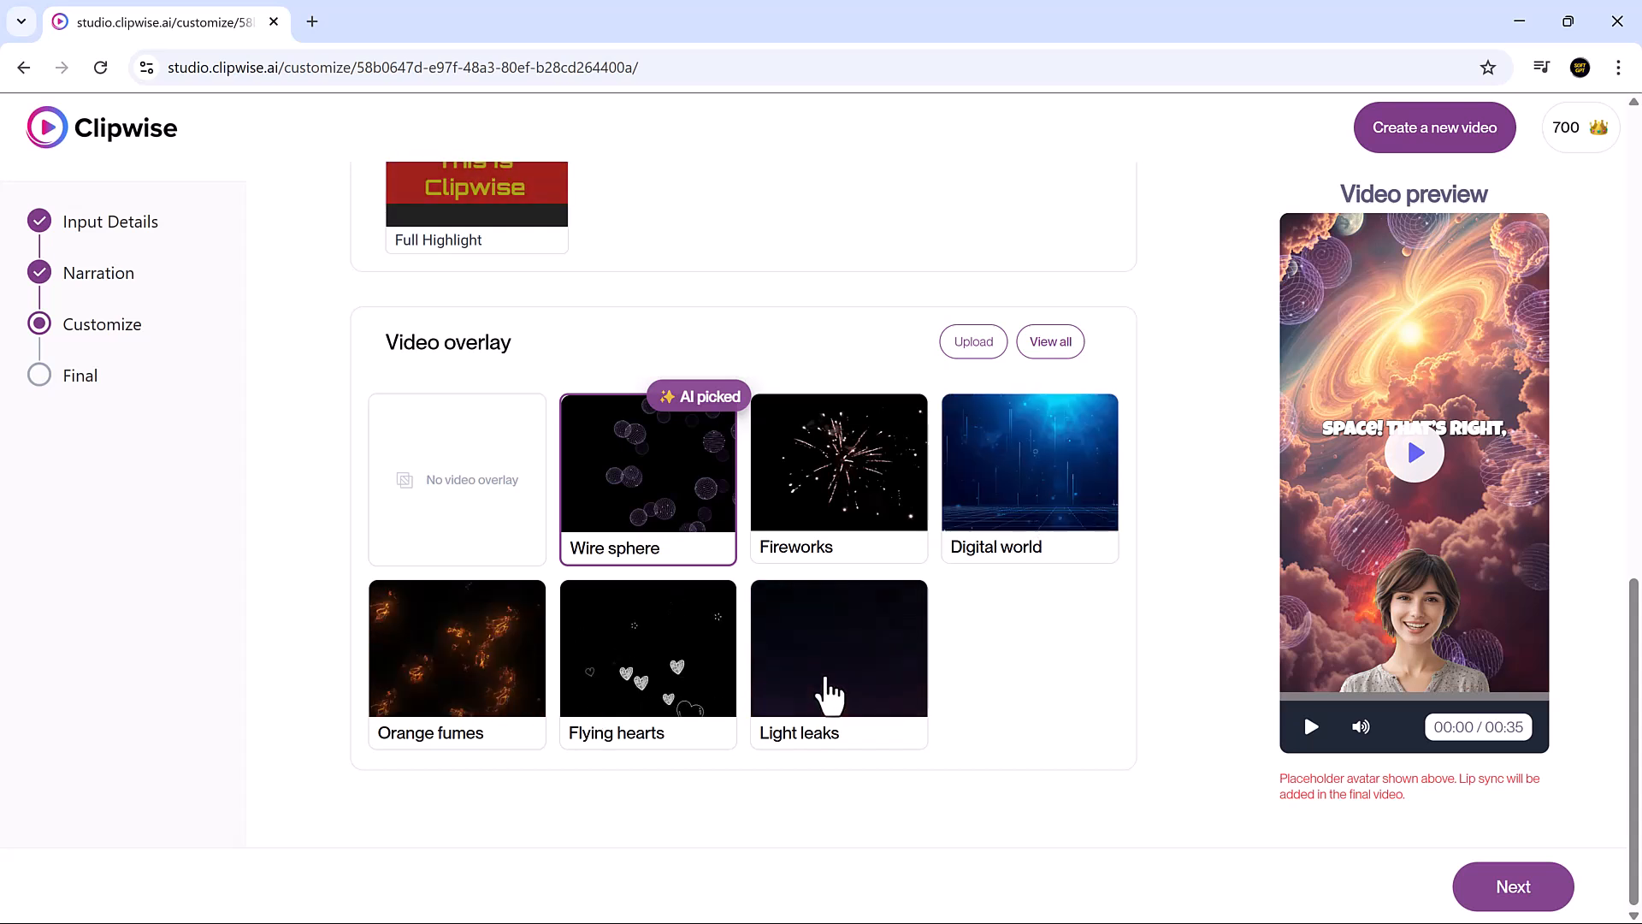
click(1505, 887)
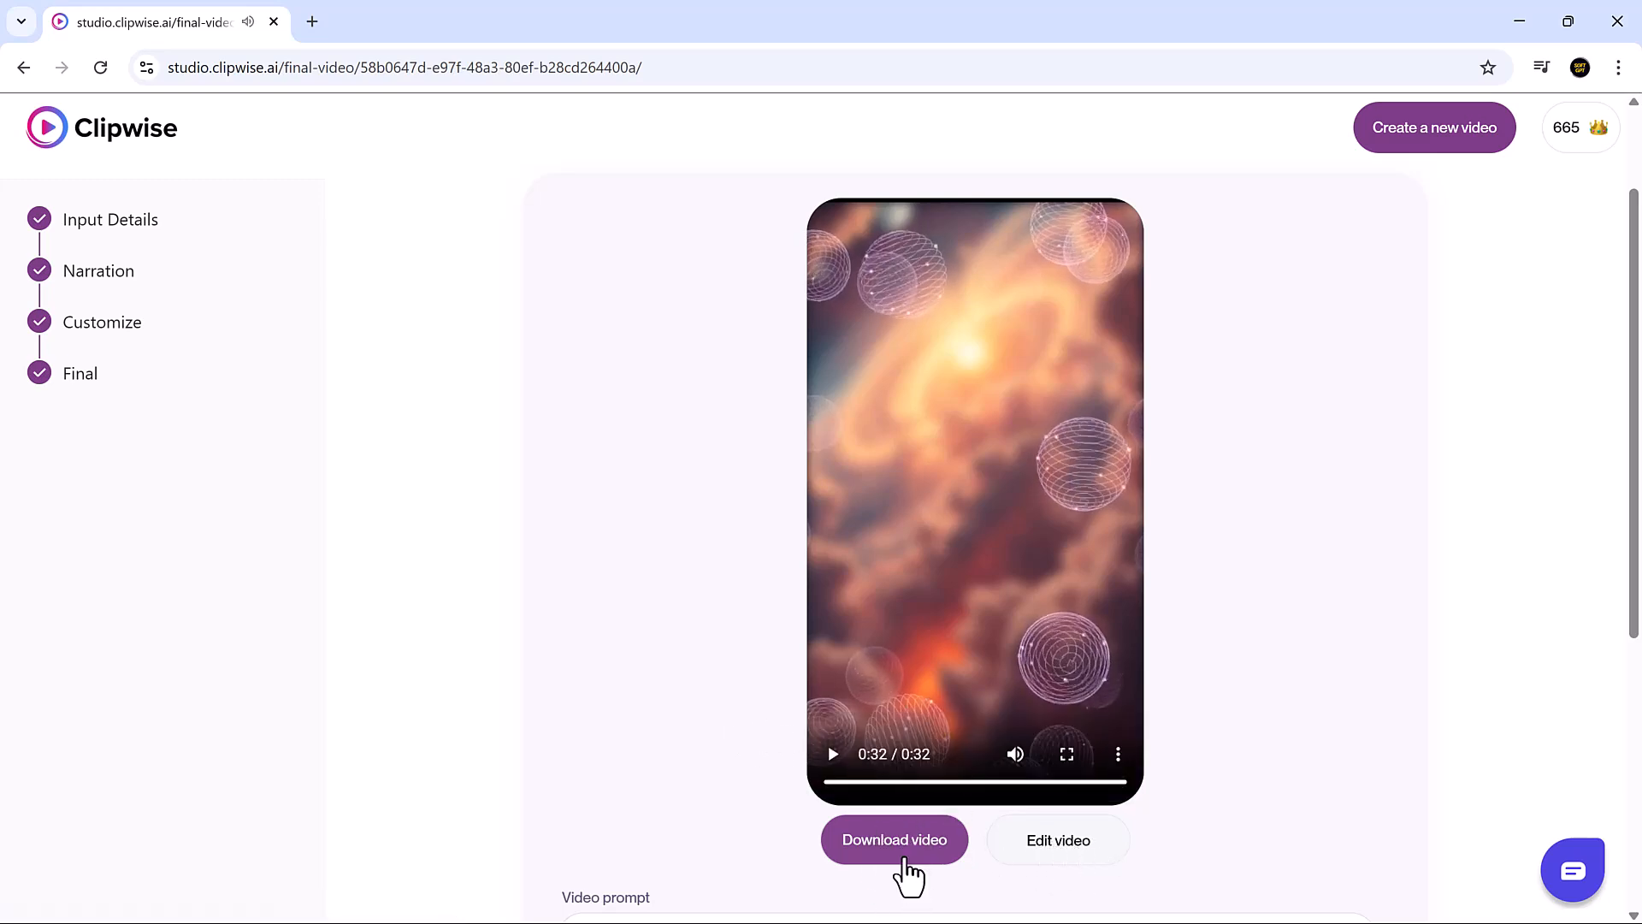
Generate a new English quiz video about space with 3 questions, 4 options and the Neon Divinity theme.
key(alt+Left)
click(817, 269)
click(733, 472)
scroll(736, 496, down, 3)
click(977, 556)
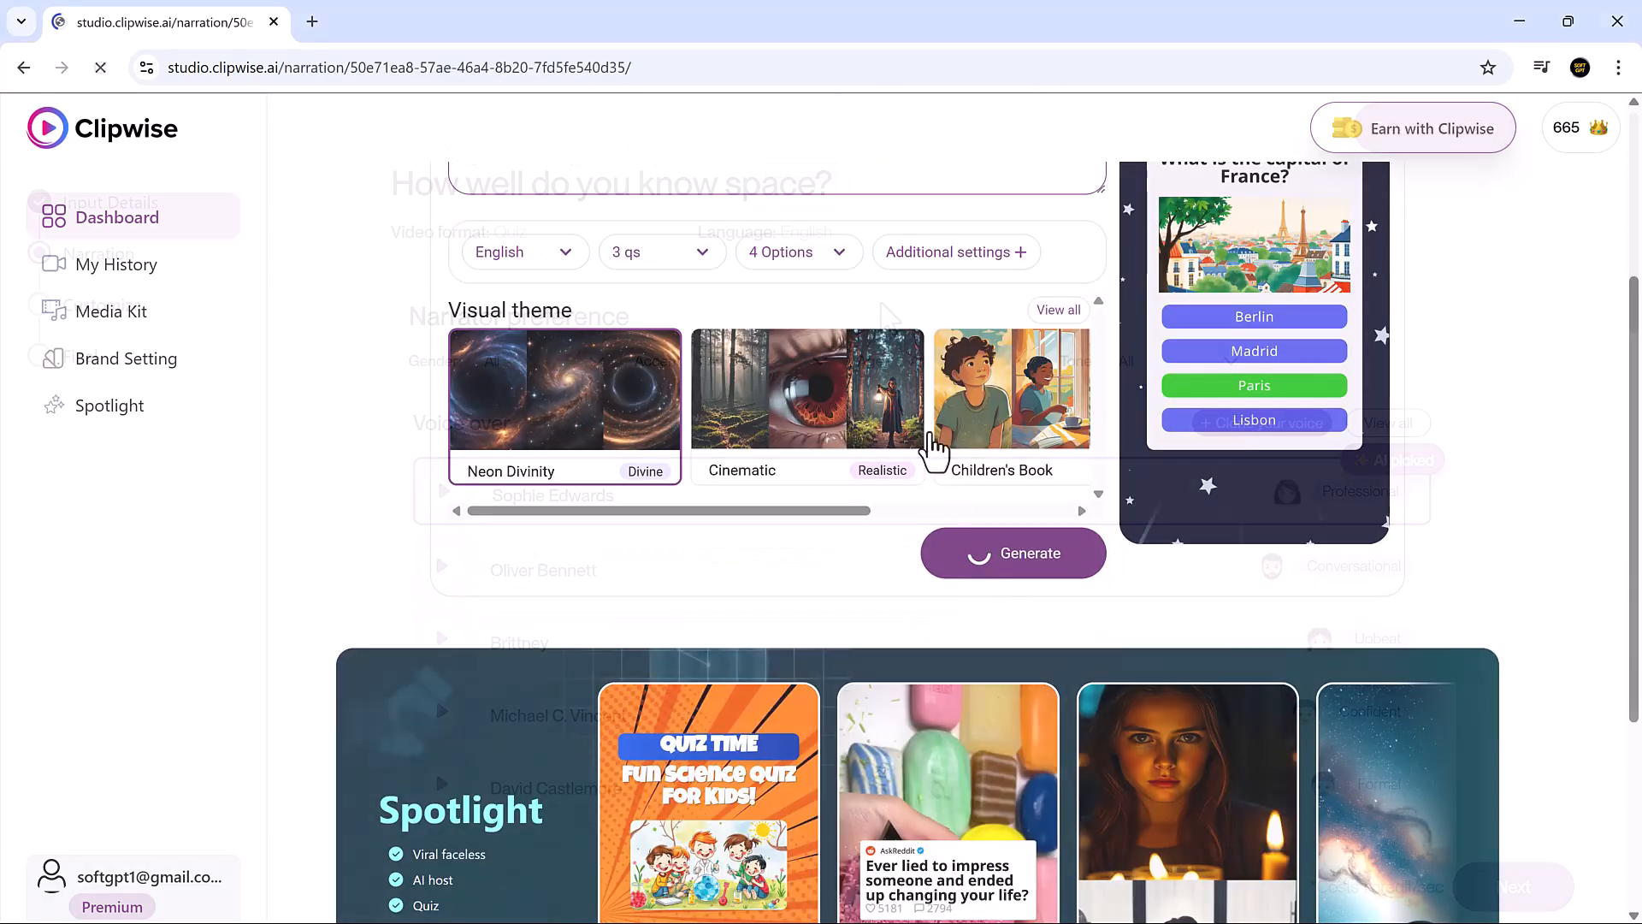
Review the quiz's questions and customization settings, and play the finished quiz video in full screen.
scroll(869, 587, down, 10)
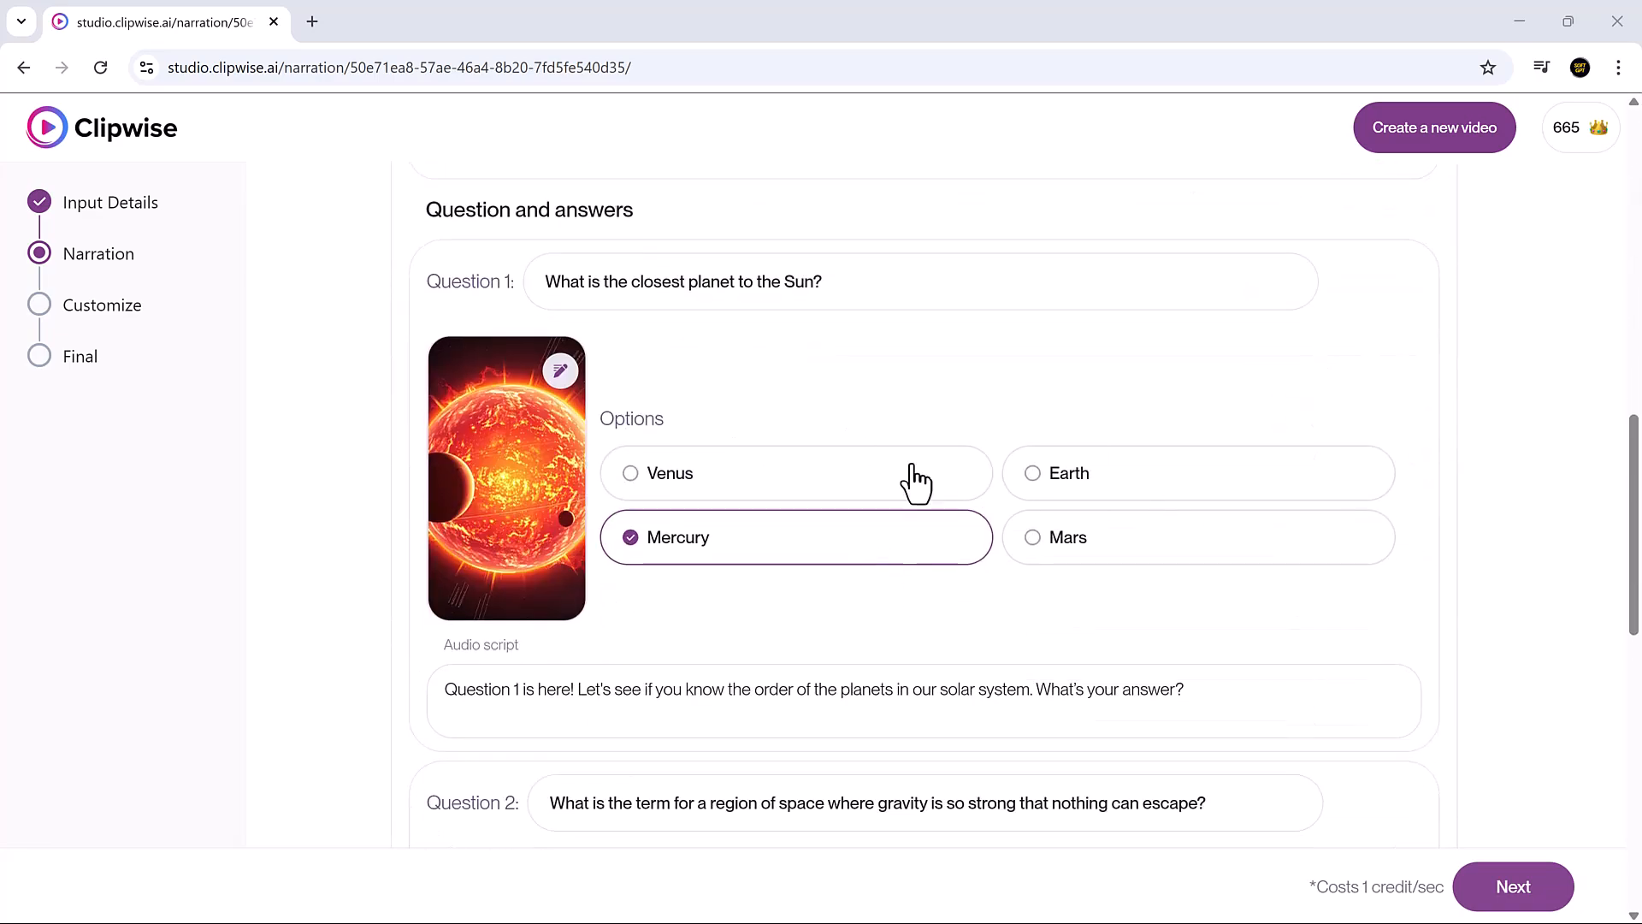
scroll(887, 477, down, 12)
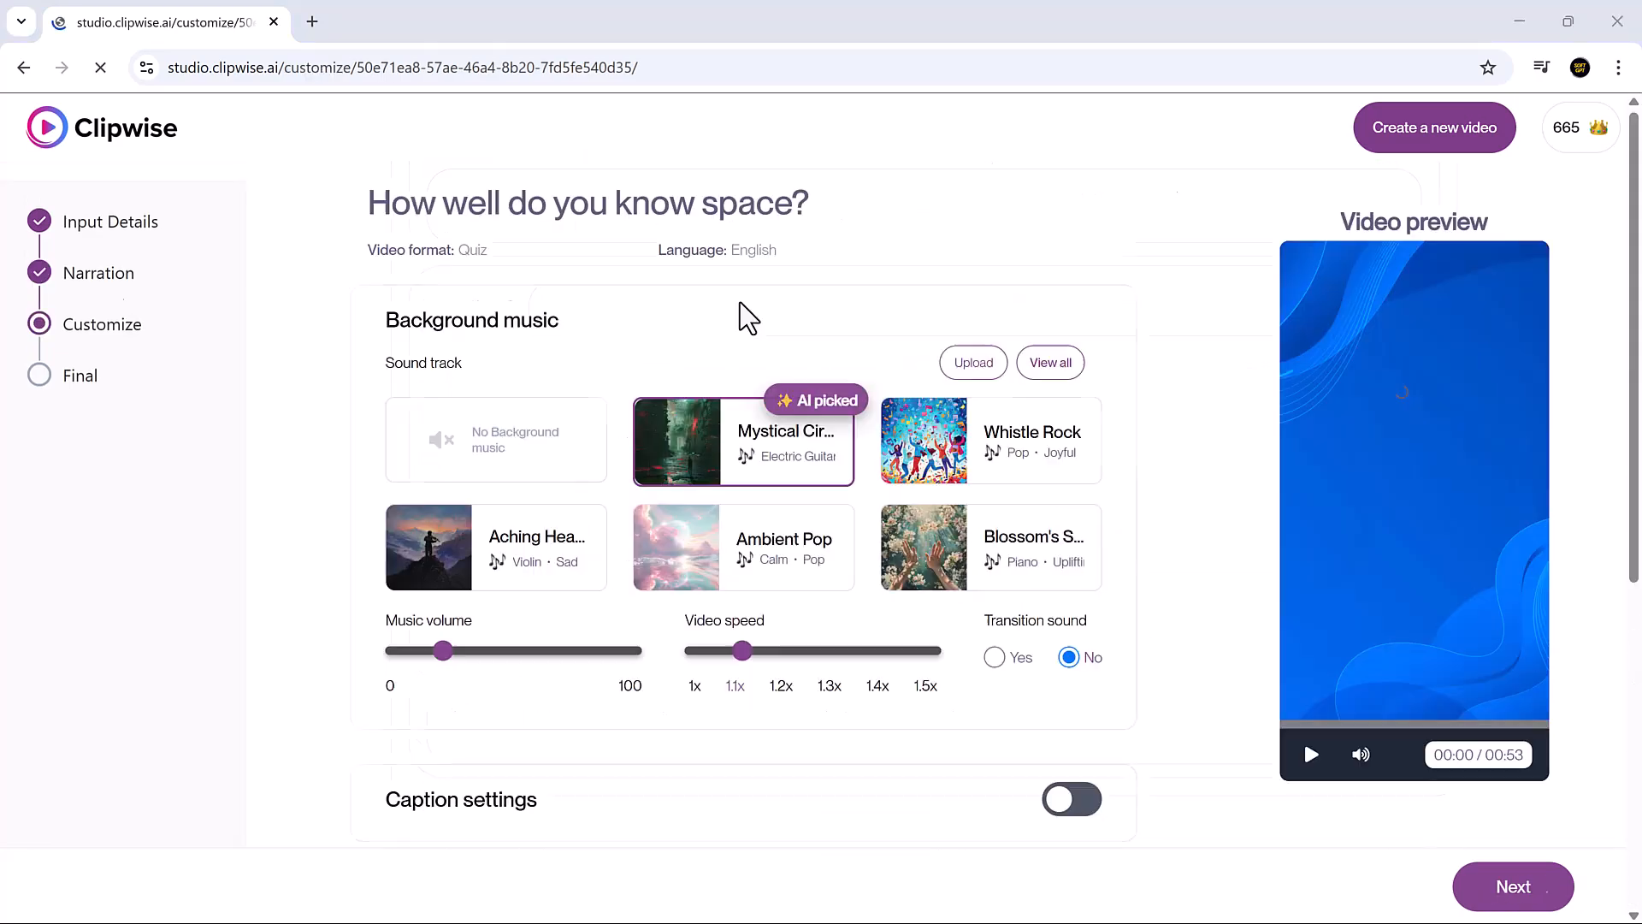
scroll(741, 302, down, 6)
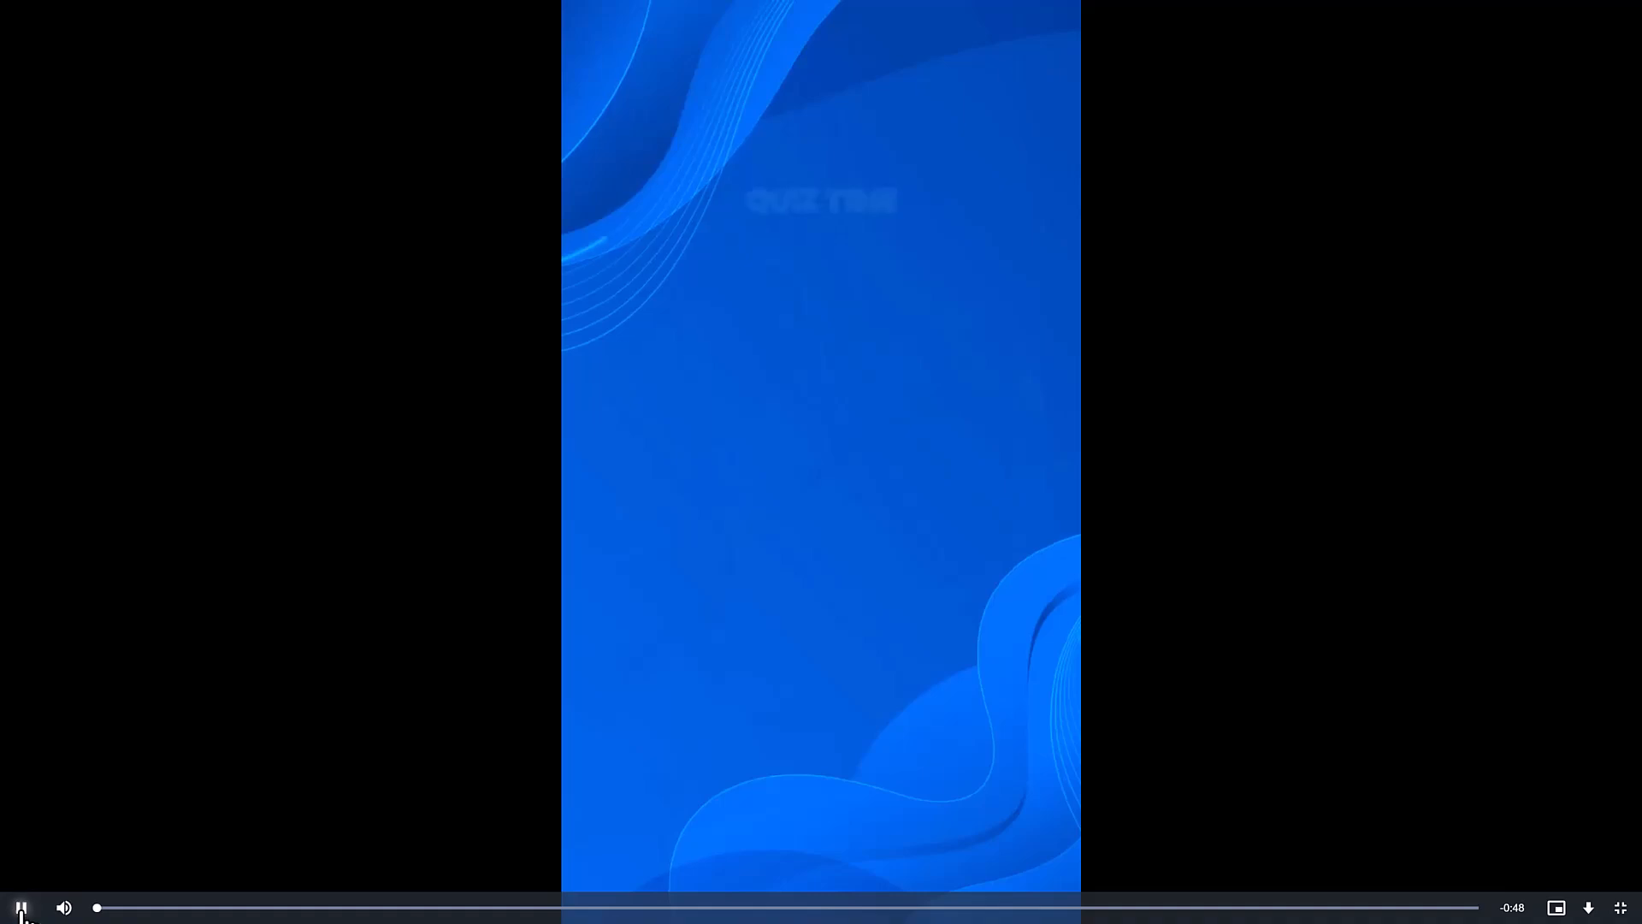
click(22, 908)
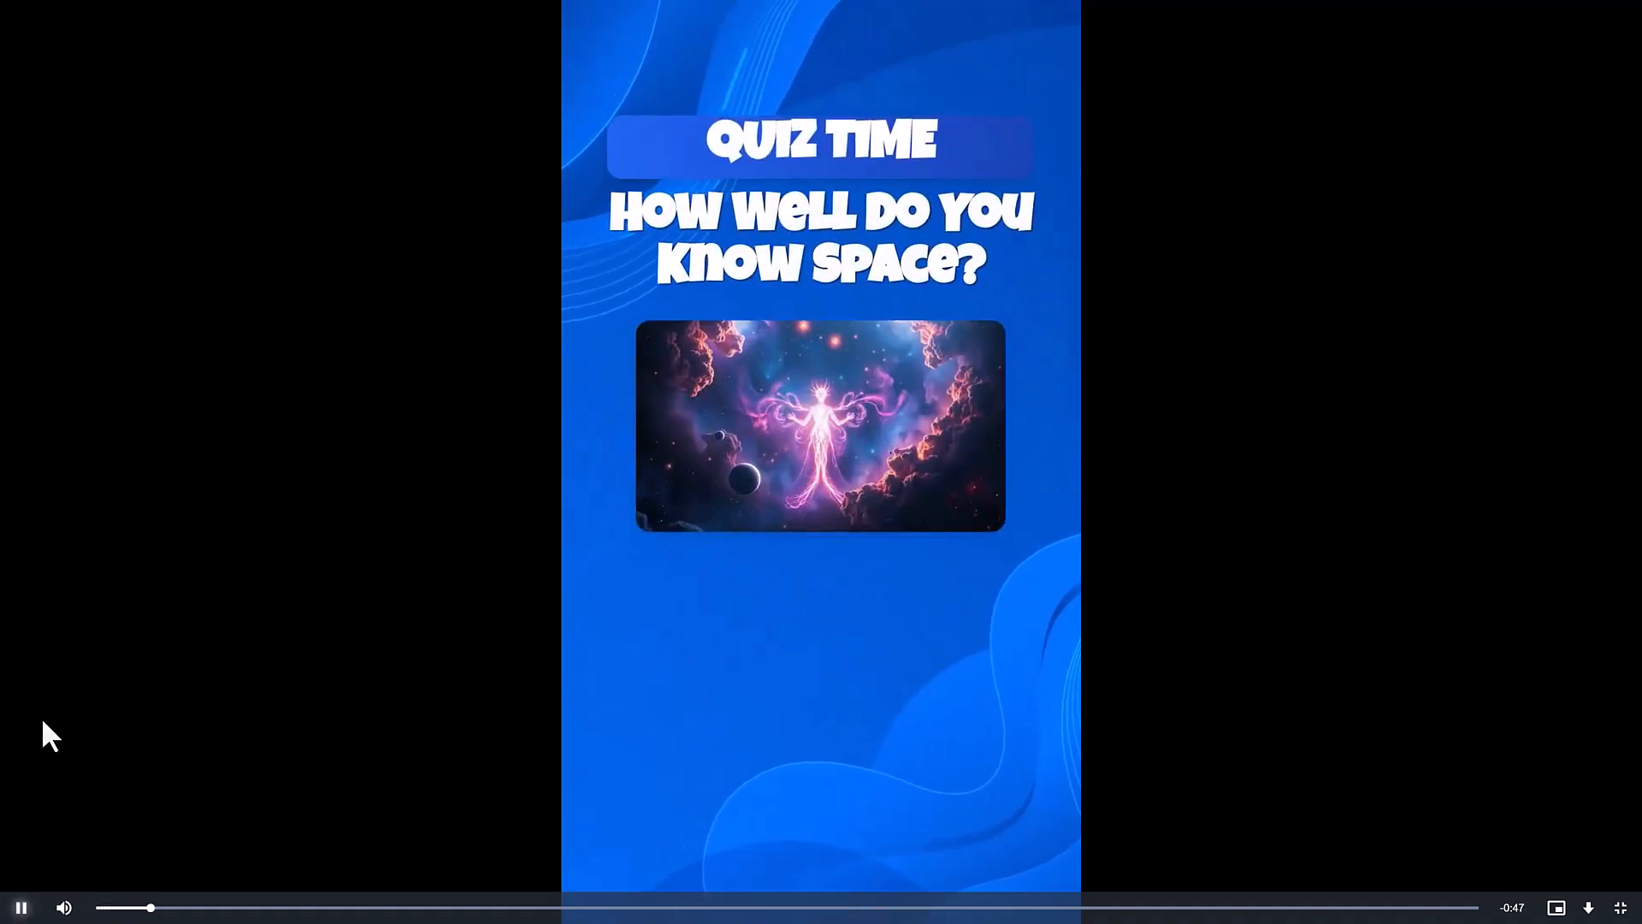